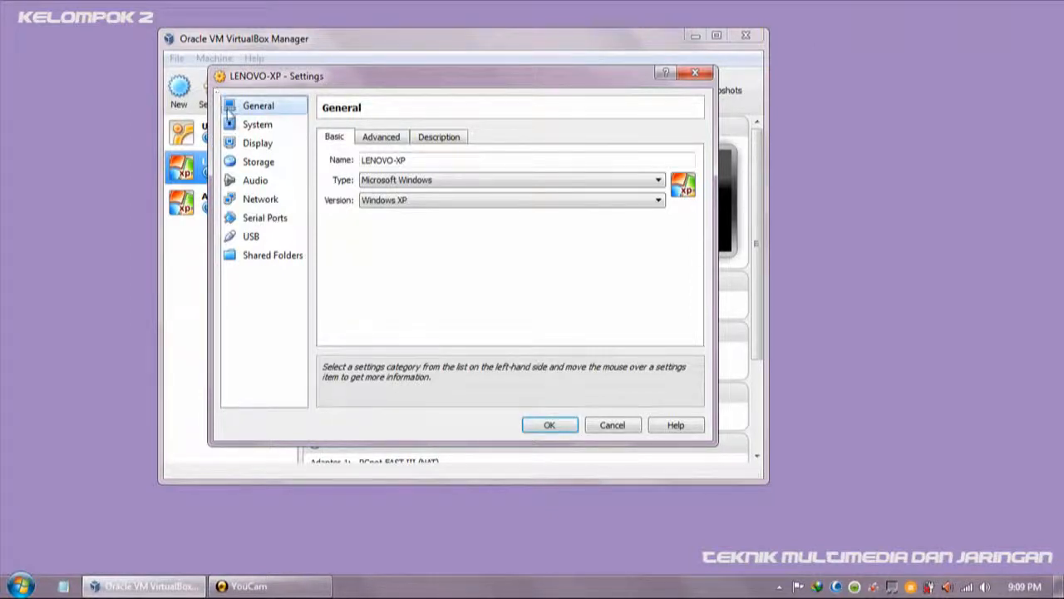
- Attach network Adapter 1 of the LENOVO-XP virtual machine to the Host-only Adapter and save the settings
{"action": "left_click", "coordinate": [256, 202]}
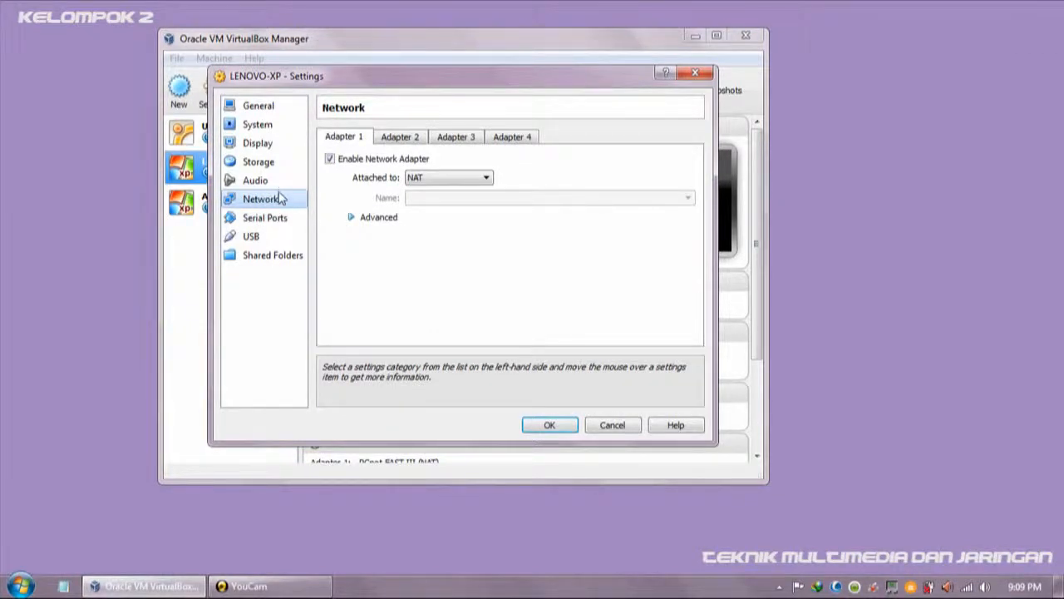
{"action": "left_click", "coordinate": [430, 176]}
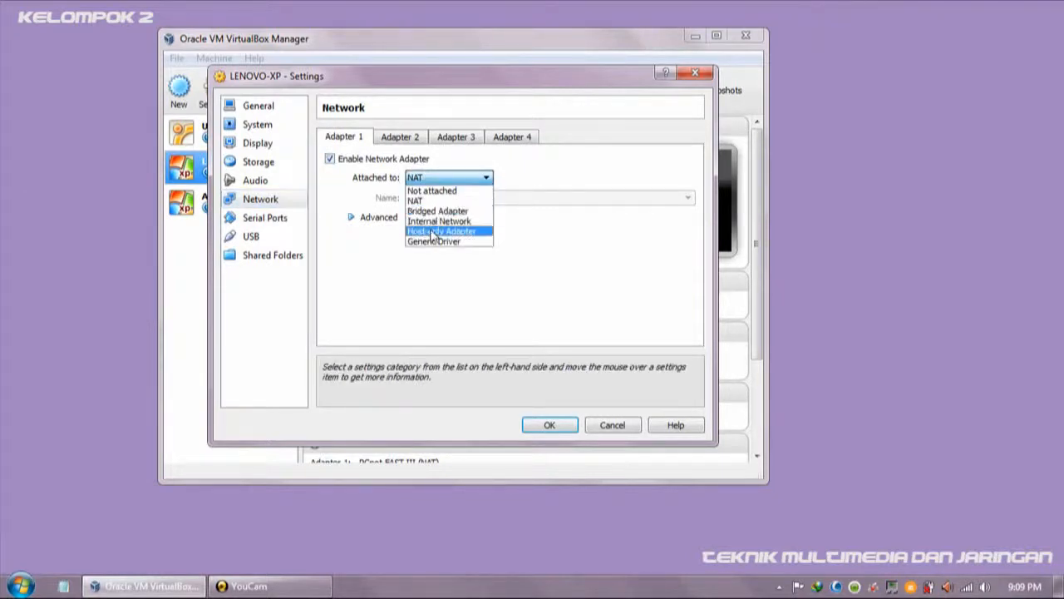
{"action": "left_click", "coordinate": [433, 232]}
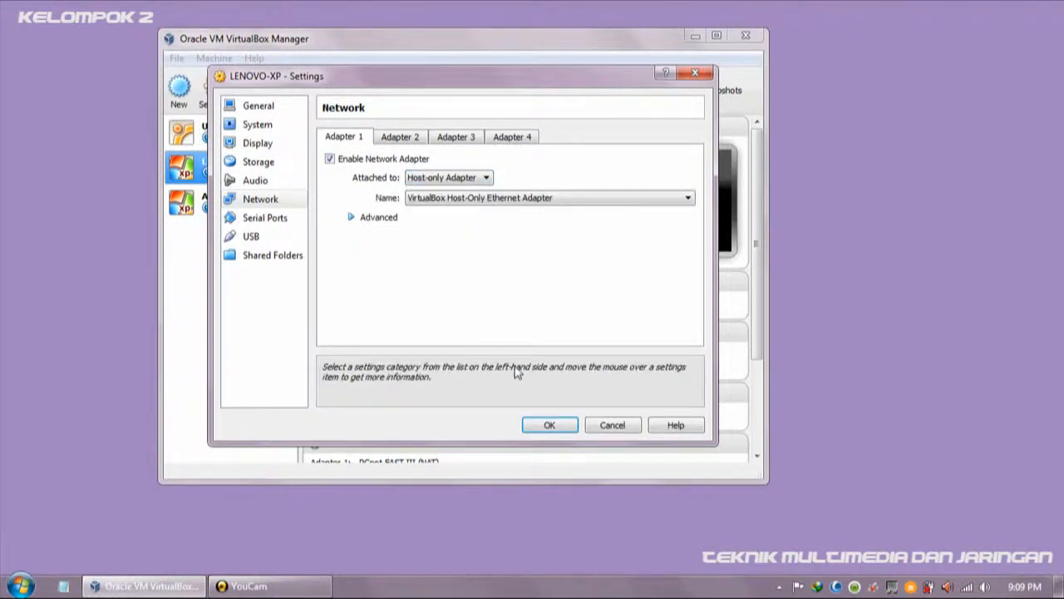
{"action": "left_click", "coordinate": [549, 425]}
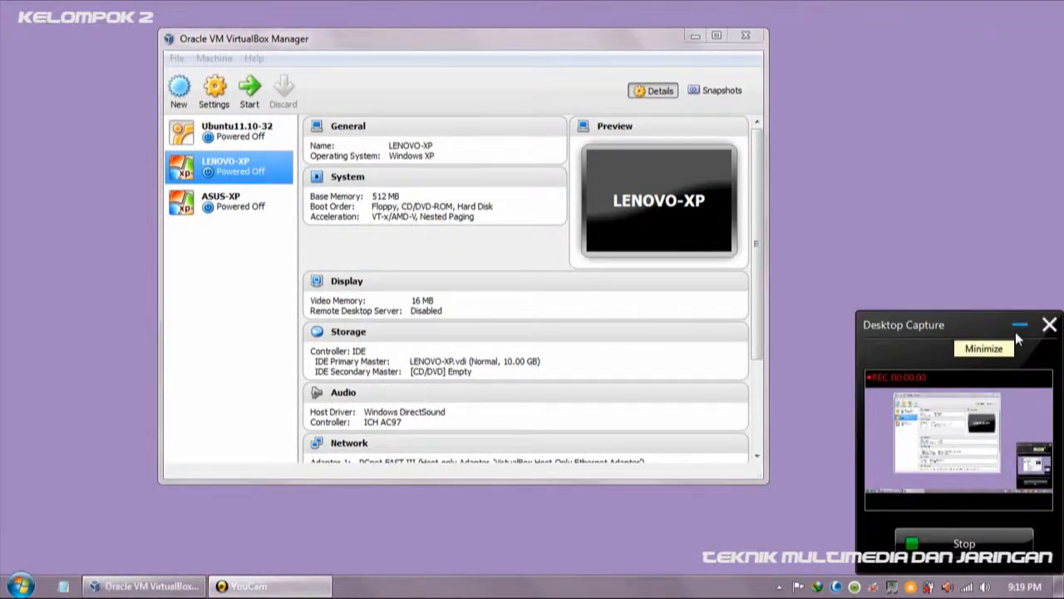
- Start the LENOVO-XP virtual machine and reposition its window so the whole guest desktop is accessible
{"action": "left_click", "coordinate": [1015, 332]}
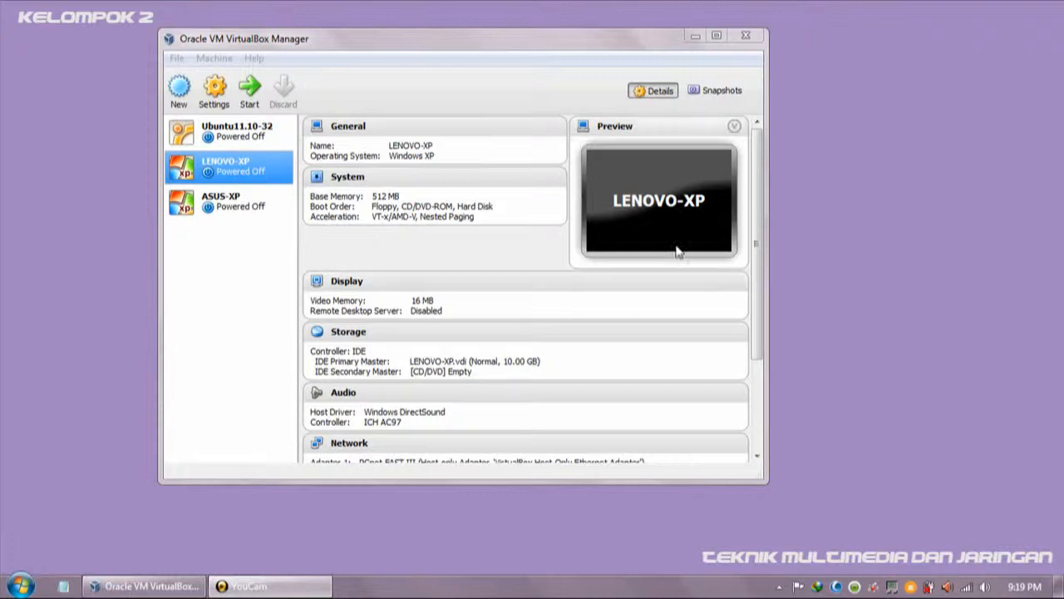
{"action": "left_click", "coordinate": [251, 95]}
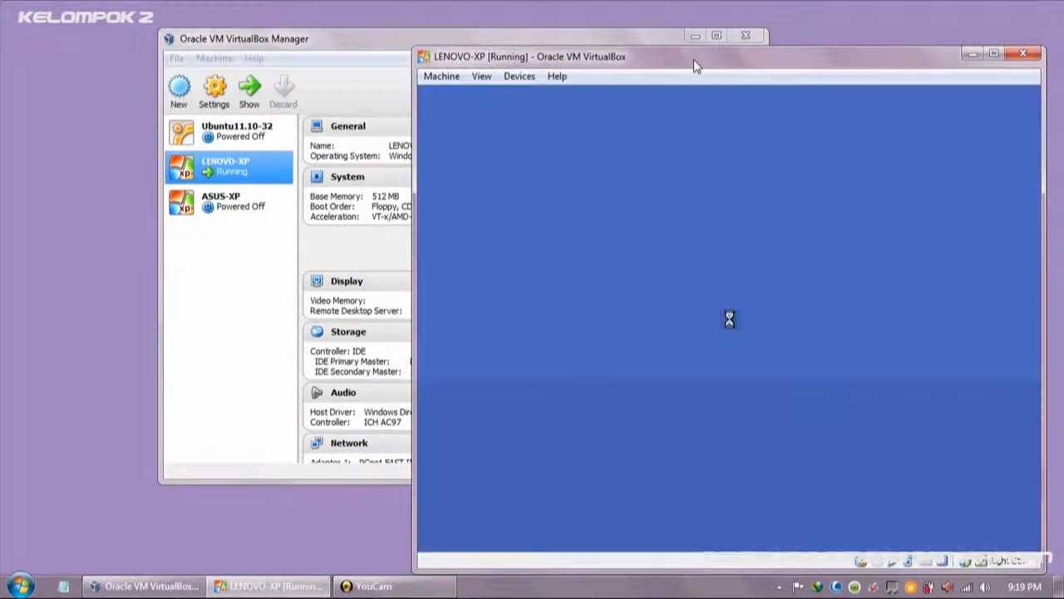
{"action": "left_click_drag", "start_coordinate": [694, 59], "coordinate": [600, 43]}
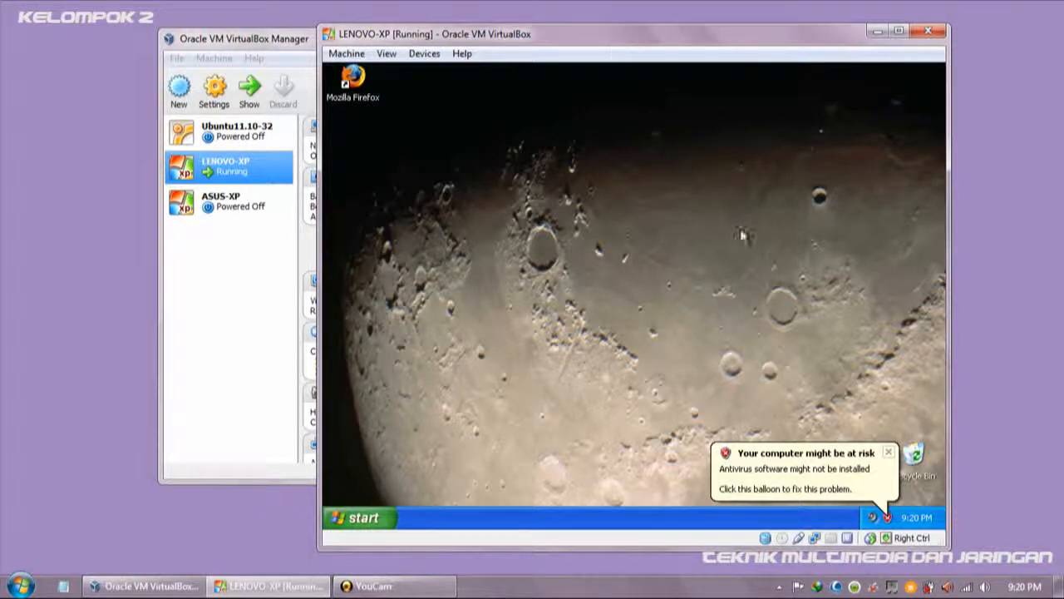
- Disable the Firewall, Automatic Updates and Virus Protection alerts in the guest's Windows Security Center
{"action": "left_click", "coordinate": [888, 453]}
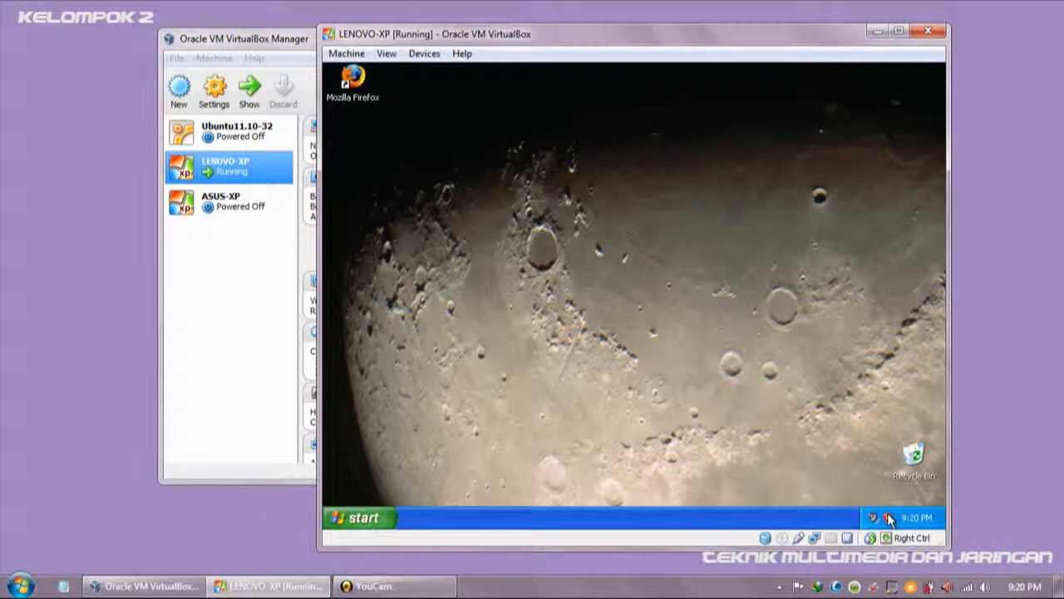
{"action": "double_click", "coordinate": [888, 518]}
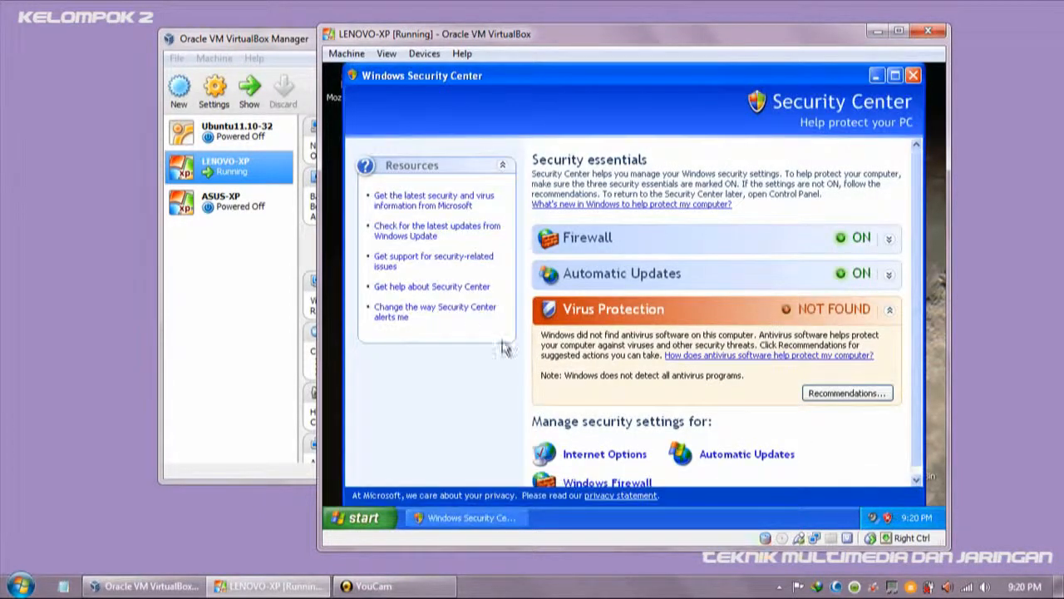
{"action": "left_click", "coordinate": [459, 312]}
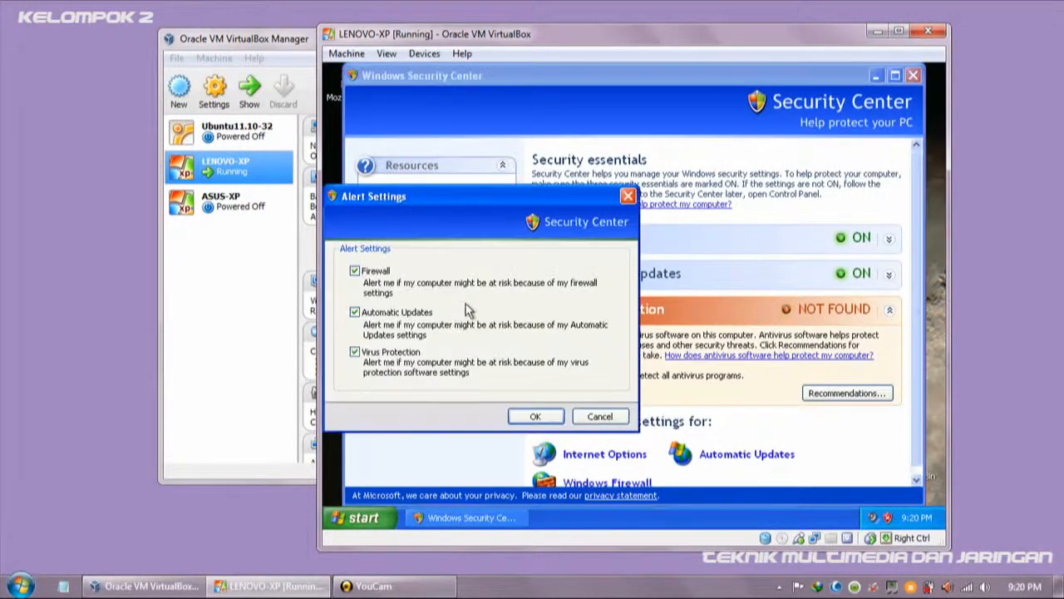
{"action": "left_click", "coordinate": [379, 279]}
{"action": "left_click", "coordinate": [383, 316]}
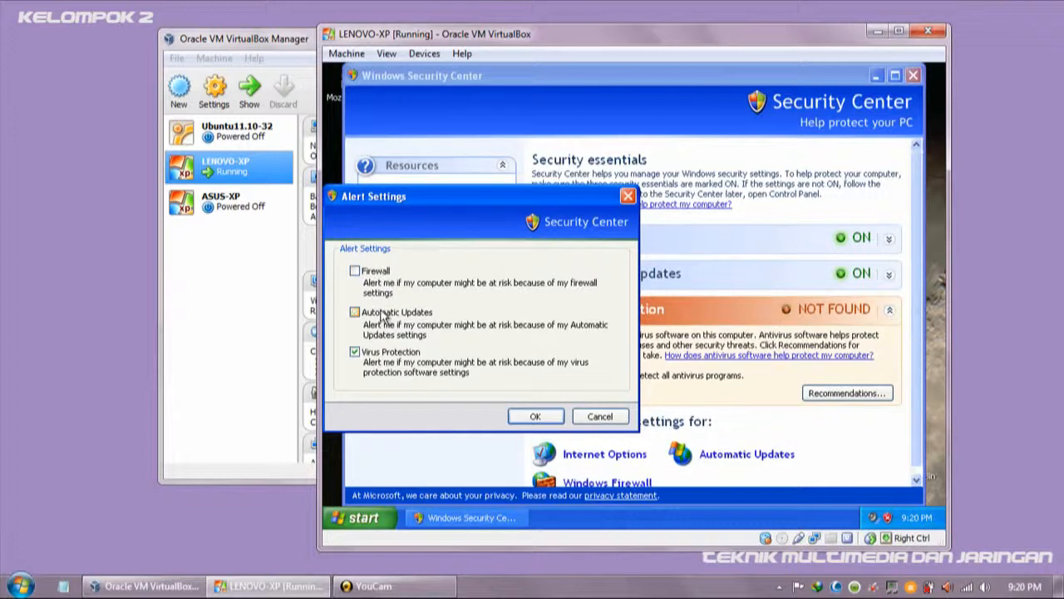
{"action": "left_click", "coordinate": [382, 358]}
{"action": "left_click", "coordinate": [525, 419]}
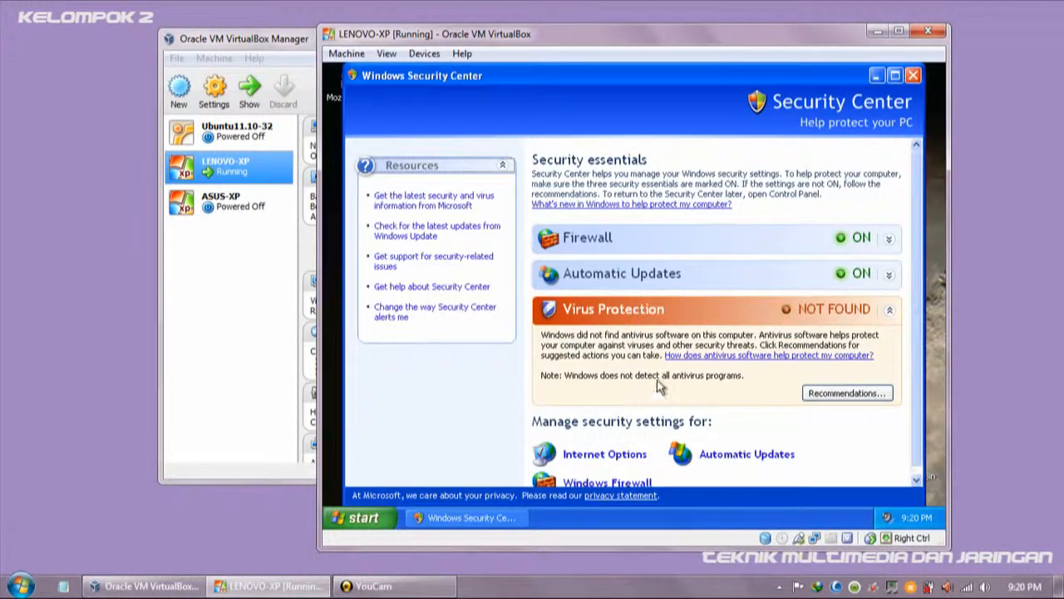
- Turn off Windows Firewall from the Security Center's security settings
{"action": "scroll", "coordinate": [919, 356], "scroll_direction": "down", "scroll_amount": 1}
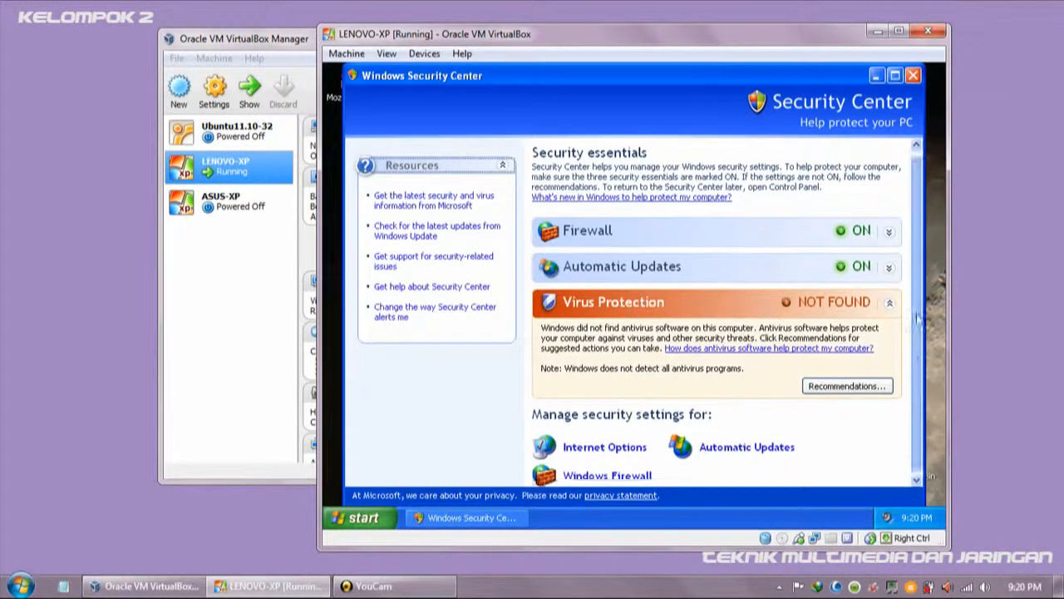
{"action": "left_click", "coordinate": [639, 479]}
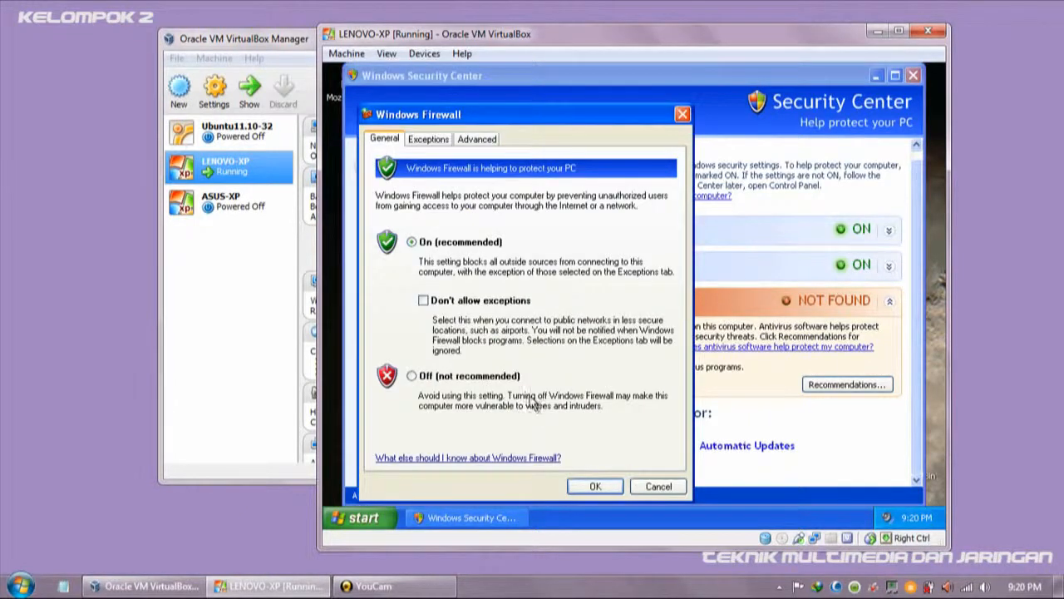
{"action": "left_click", "coordinate": [496, 379]}
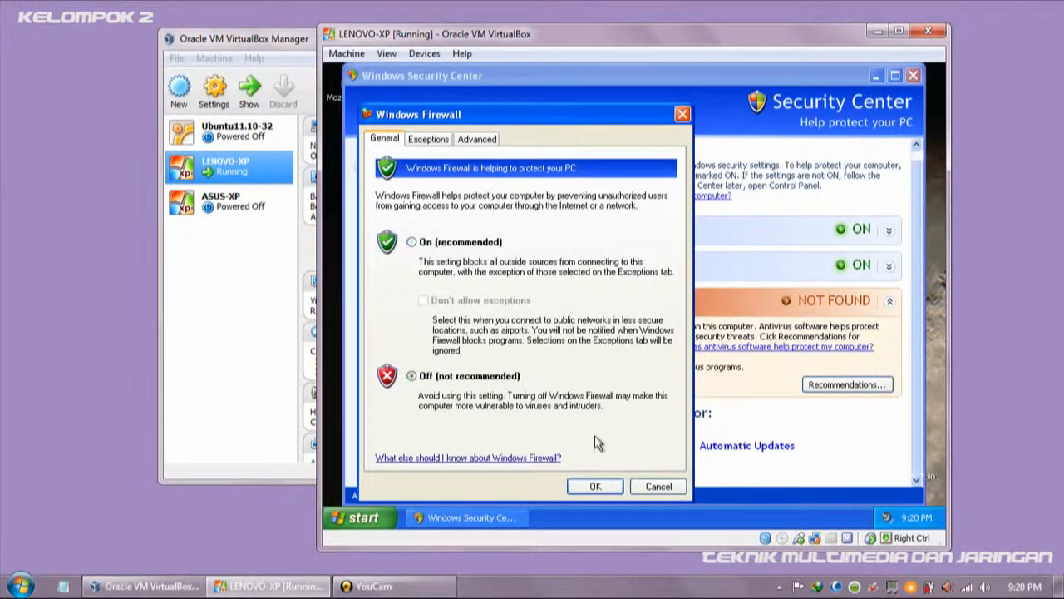
{"action": "left_click", "coordinate": [595, 486]}
- Turn off Automatic Updates in the guest and apply the change
{"action": "left_click", "coordinate": [692, 449]}
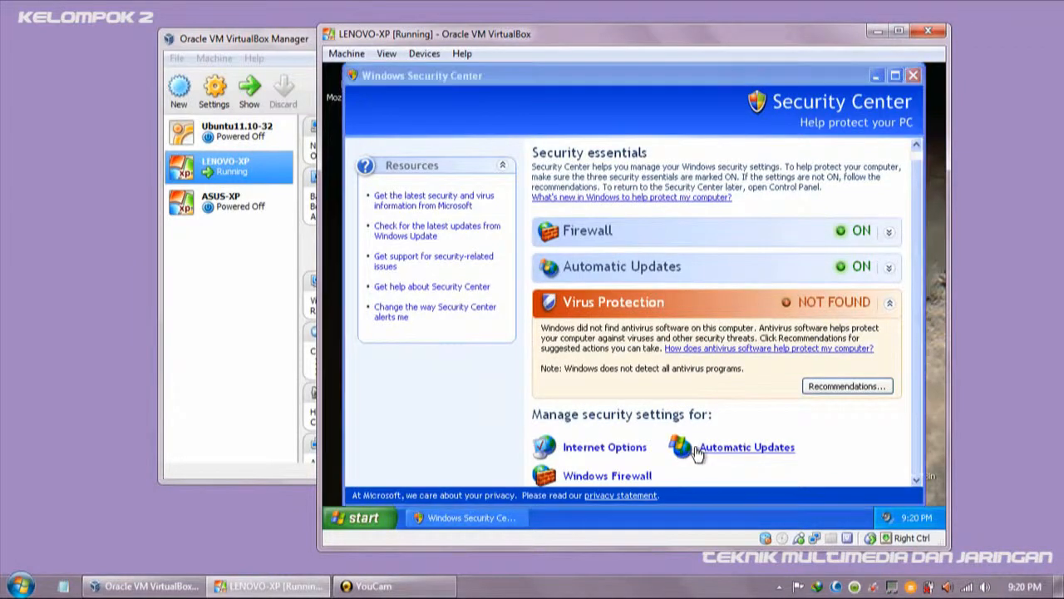
{"action": "left_click", "coordinate": [504, 376]}
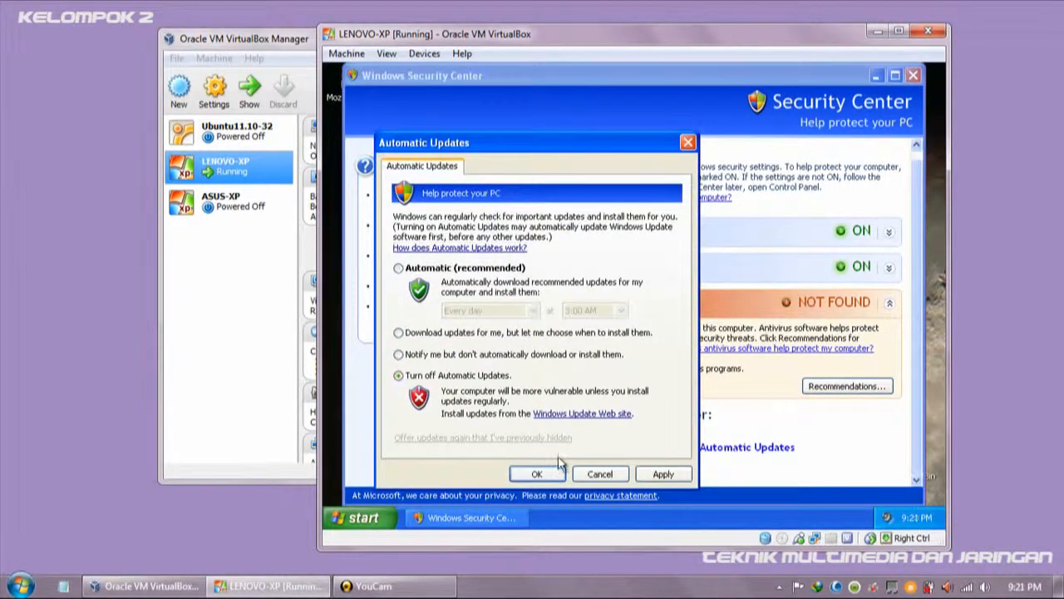
{"action": "left_click", "coordinate": [659, 474]}
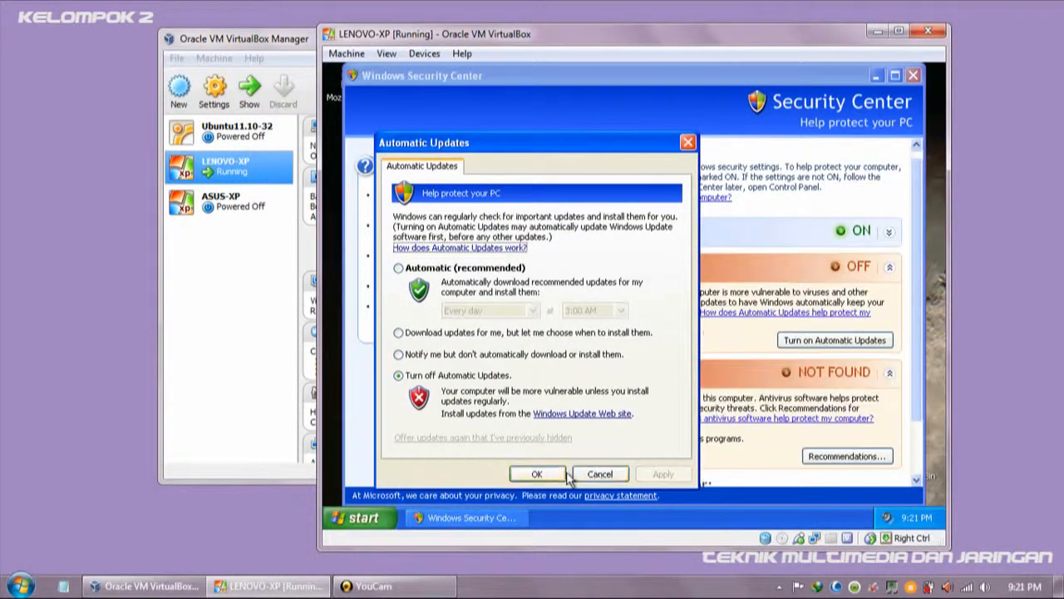
{"action": "left_click", "coordinate": [553, 473]}
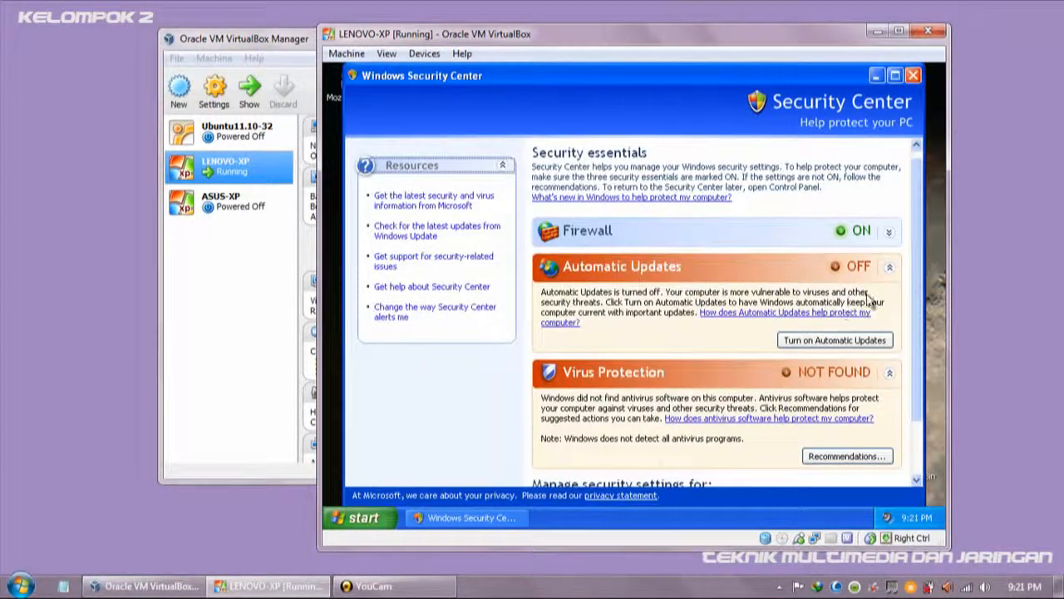
- Recheck the Windows Firewall settings, accept the Off option and close Security Center
{"action": "scroll", "coordinate": [915, 293], "scroll_direction": "down", "scroll_amount": 2}
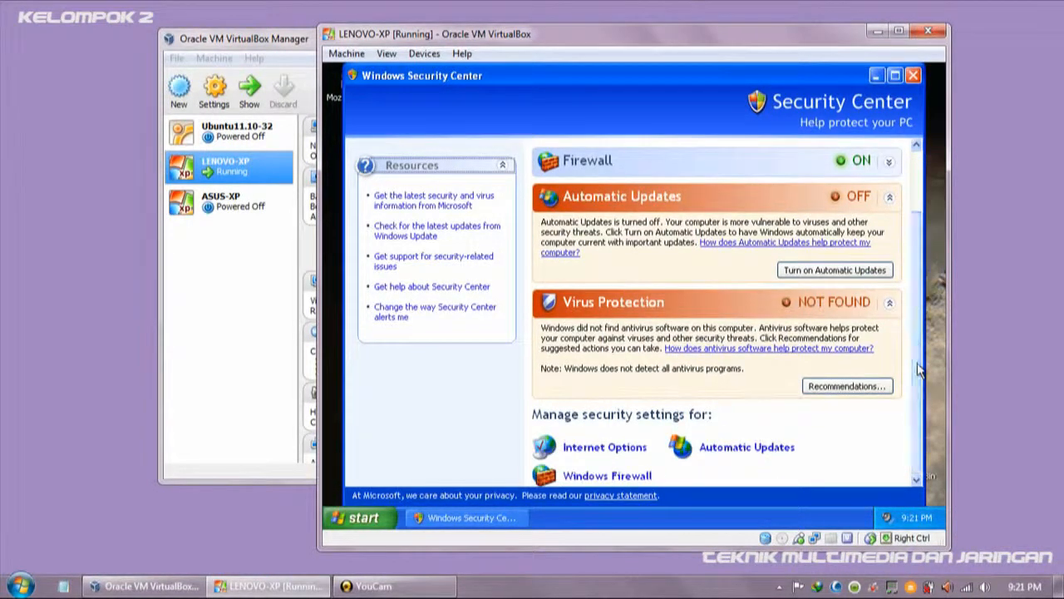
{"action": "left_click", "coordinate": [634, 477]}
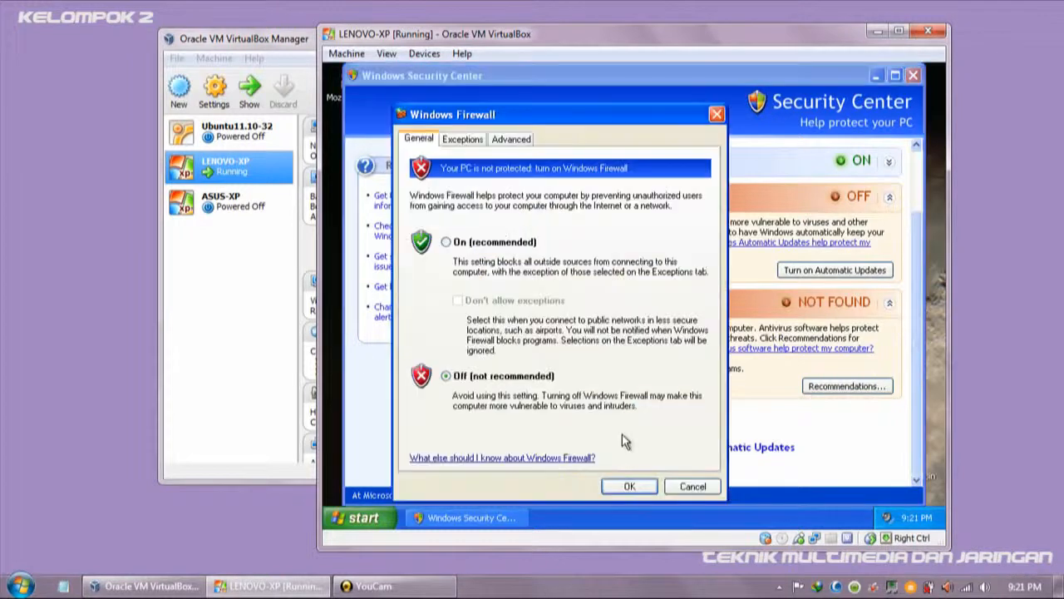
{"action": "left_click", "coordinate": [629, 486]}
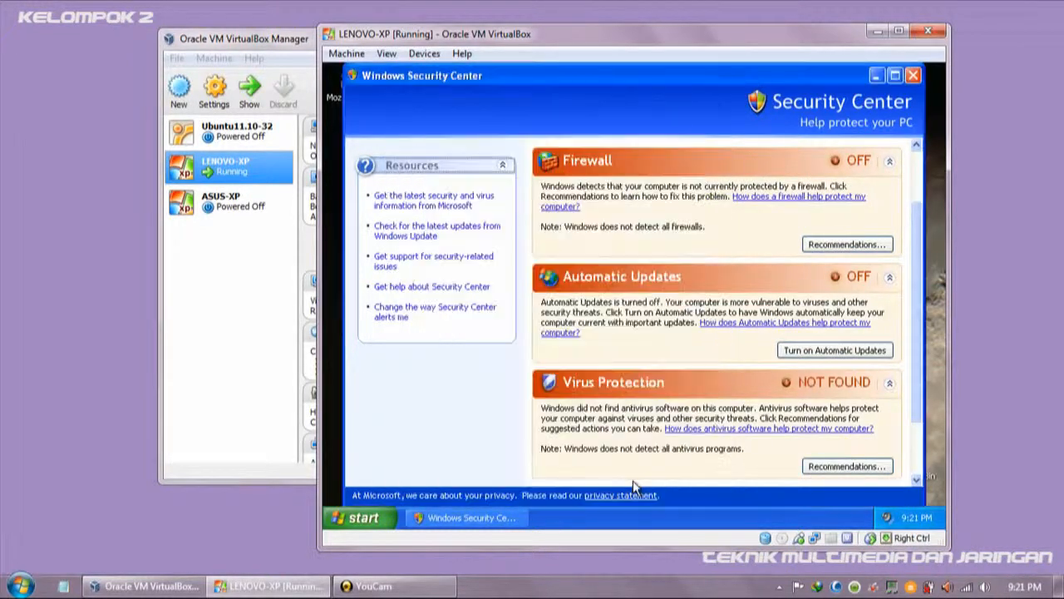
{"action": "left_click", "coordinate": [913, 76]}
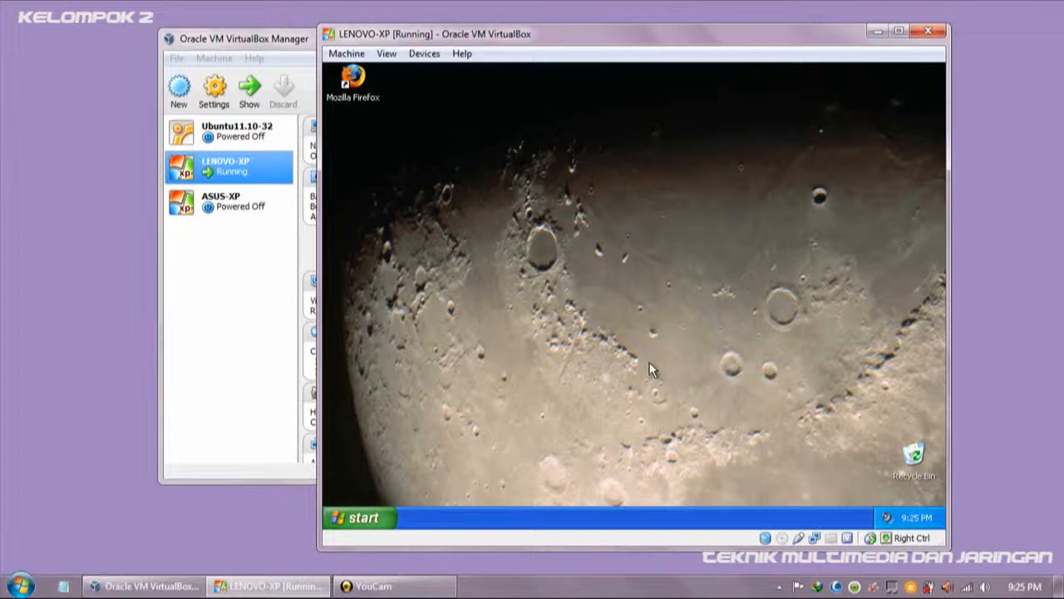
- Open Network Connections in the guest through Control Panel's Network and Internet Connections category
{"action": "left_click", "coordinate": [391, 517]}
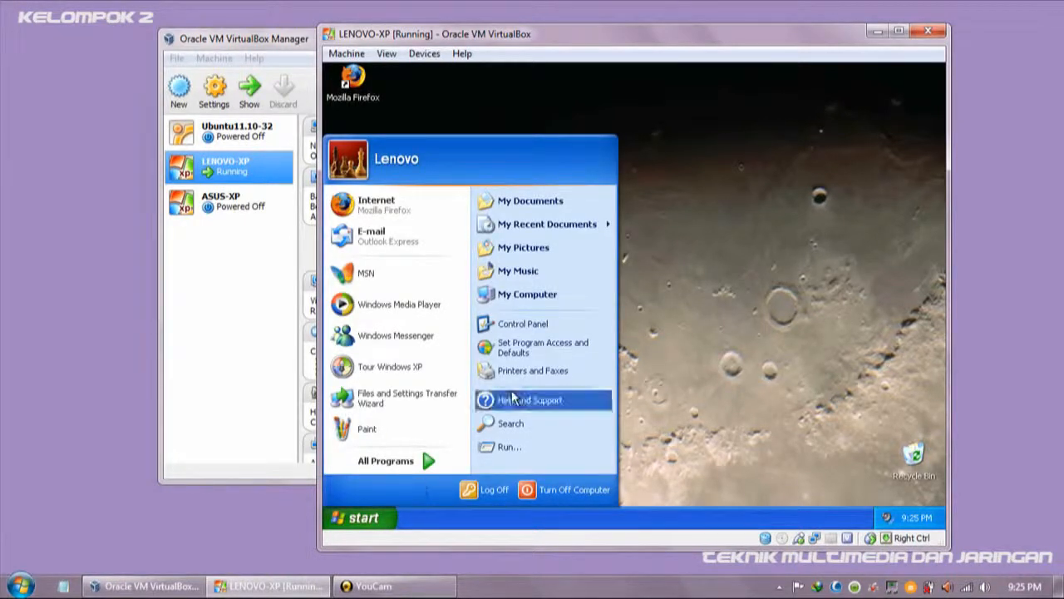
{"action": "left_click", "coordinate": [550, 329]}
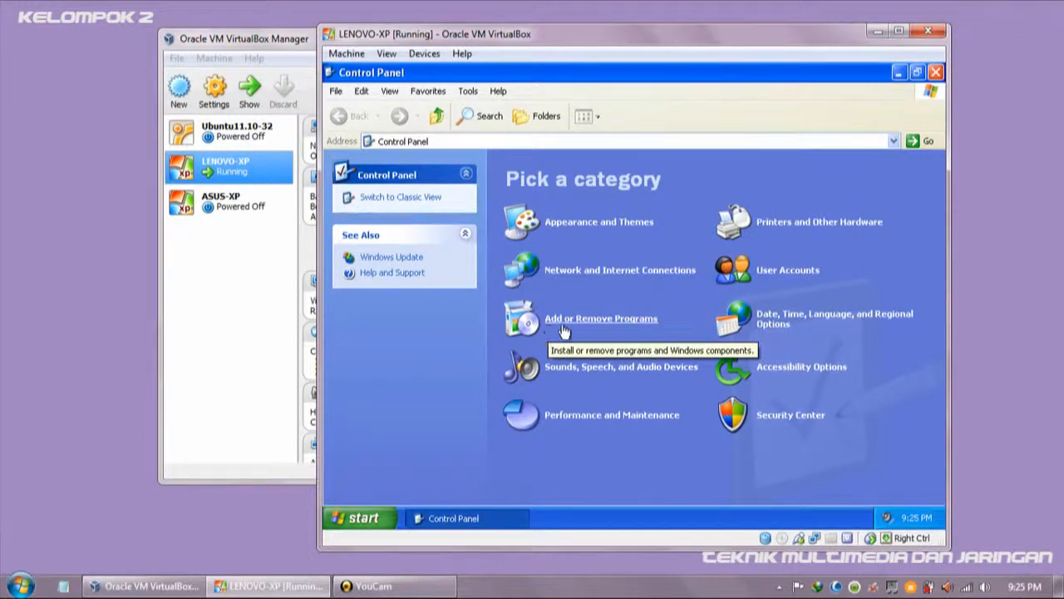
{"action": "left_click", "coordinate": [622, 275]}
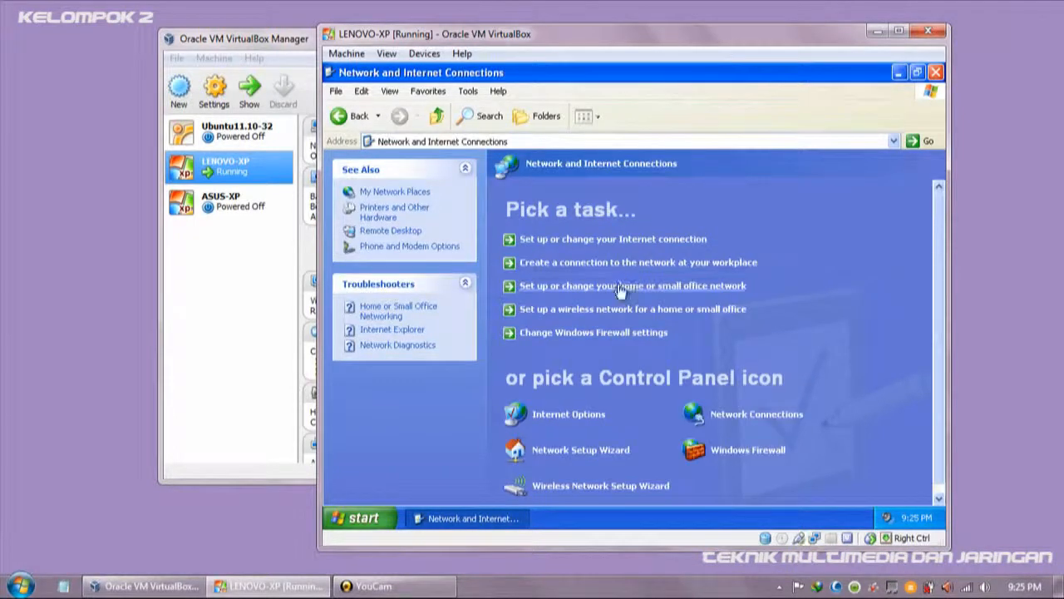
{"action": "left_click", "coordinate": [715, 414]}
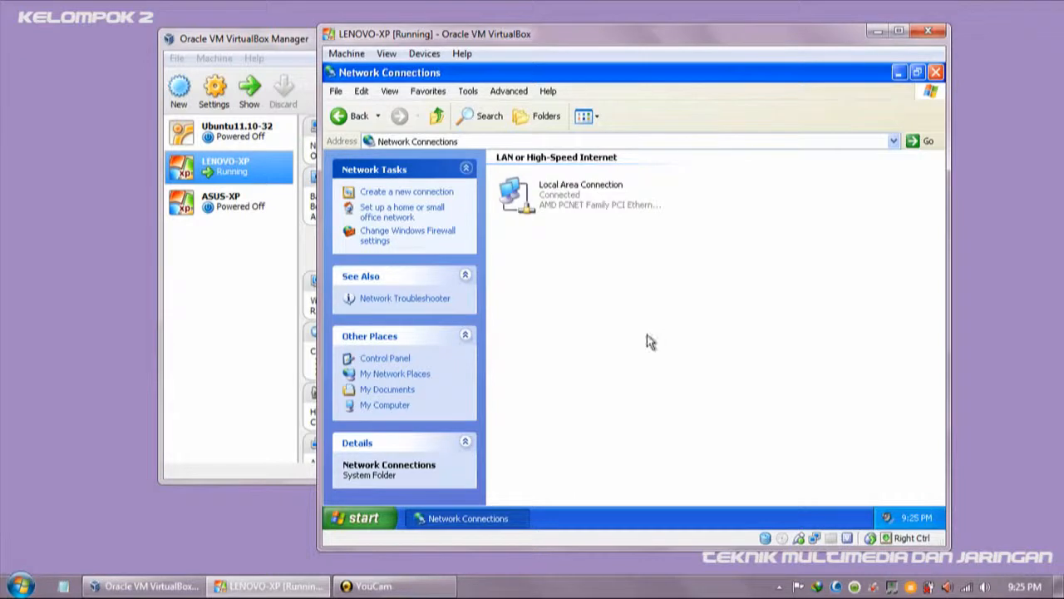
- Open the properties of the Local Area Connection and shift the dialog slightly
{"action": "left_click", "coordinate": [525, 204]}
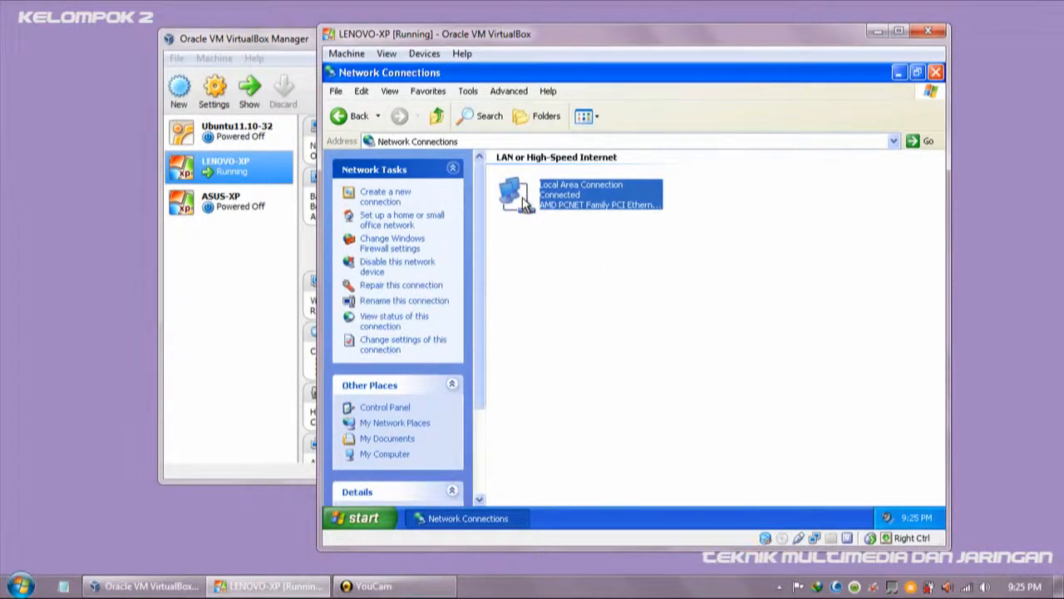
{"action": "right_click", "coordinate": [525, 204]}
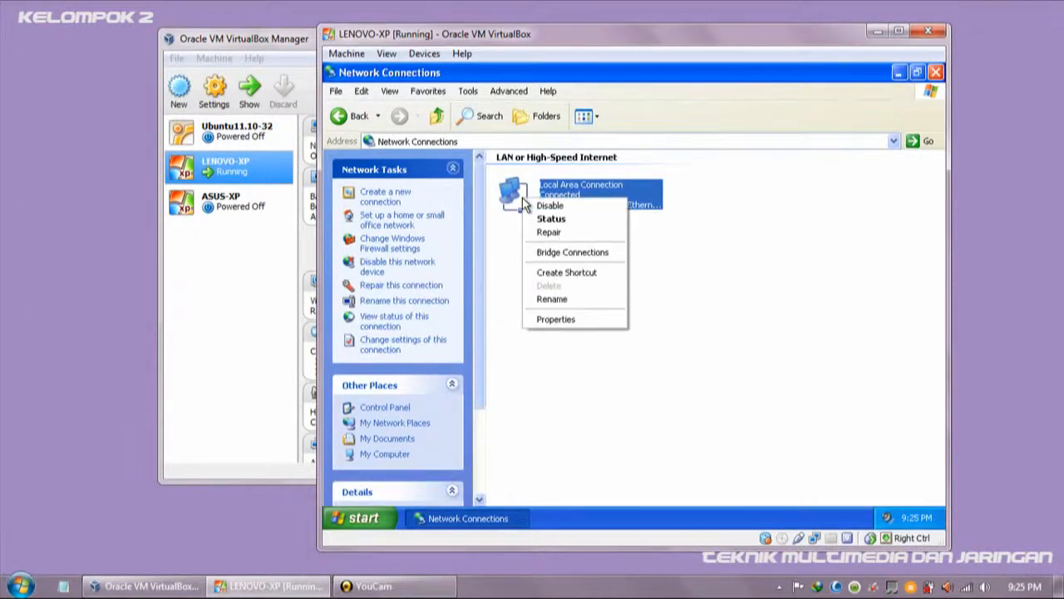
{"action": "left_click", "coordinate": [562, 318]}
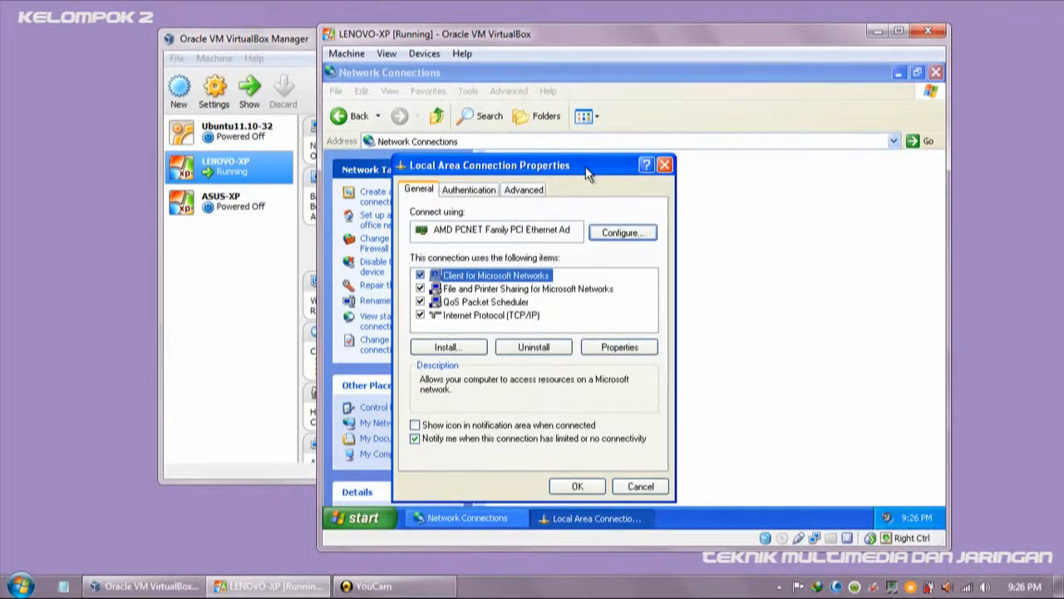
{"action": "left_click_drag", "start_coordinate": [586, 172], "coordinate": [604, 159]}
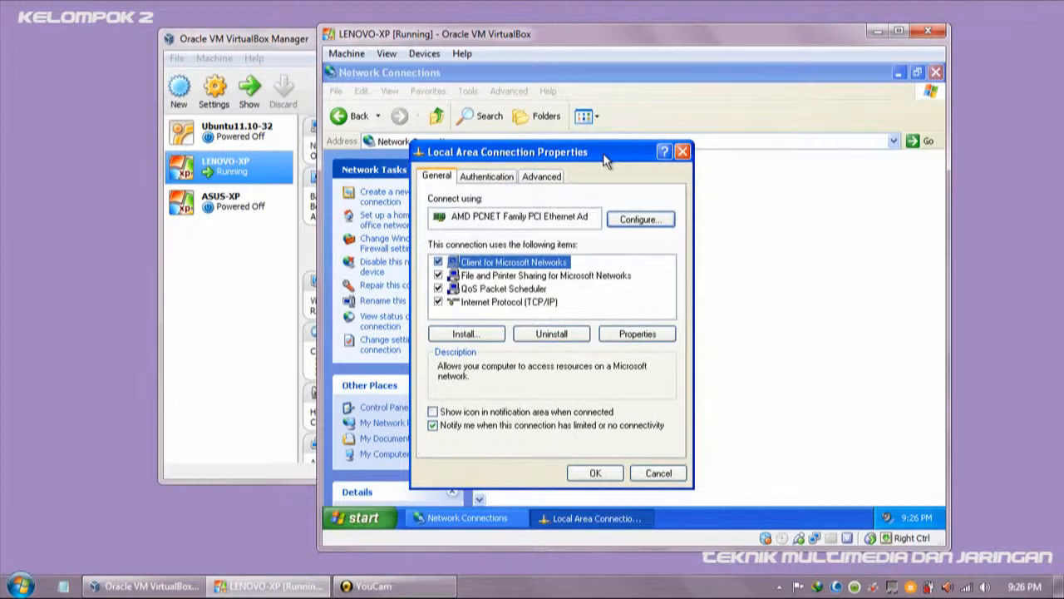
- Switch the guest's Internet Protocol (TCP/IP) to a manual address, with IP 192.168.10.2 and subnet mask 255.255.255.0
{"action": "left_click", "coordinate": [520, 306]}
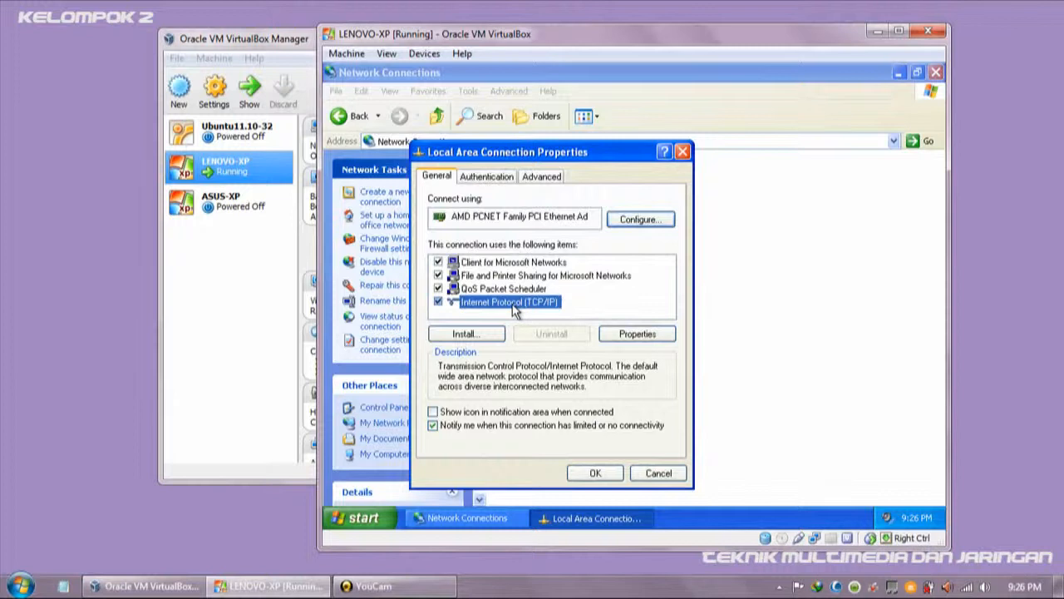
{"action": "double_click", "coordinate": [513, 306]}
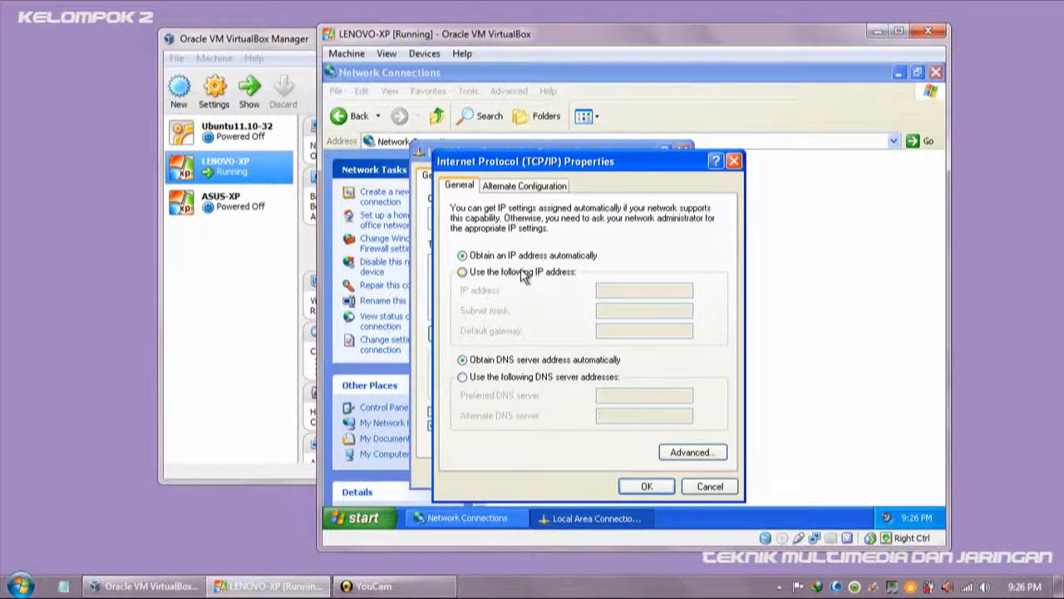
{"action": "left_click", "coordinate": [524, 274]}
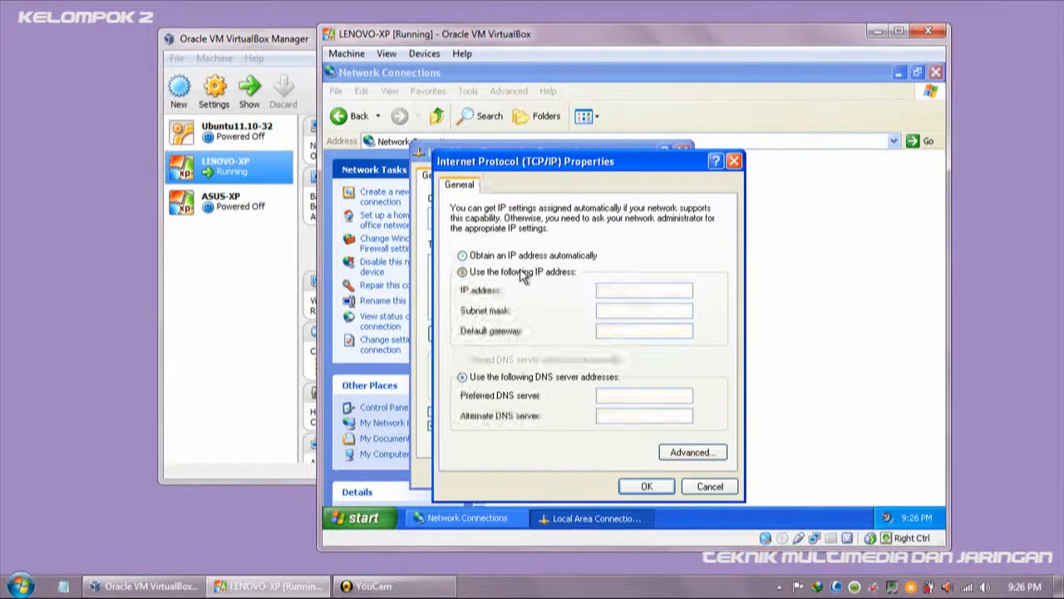
{"action": "left_click", "coordinate": [607, 290]}
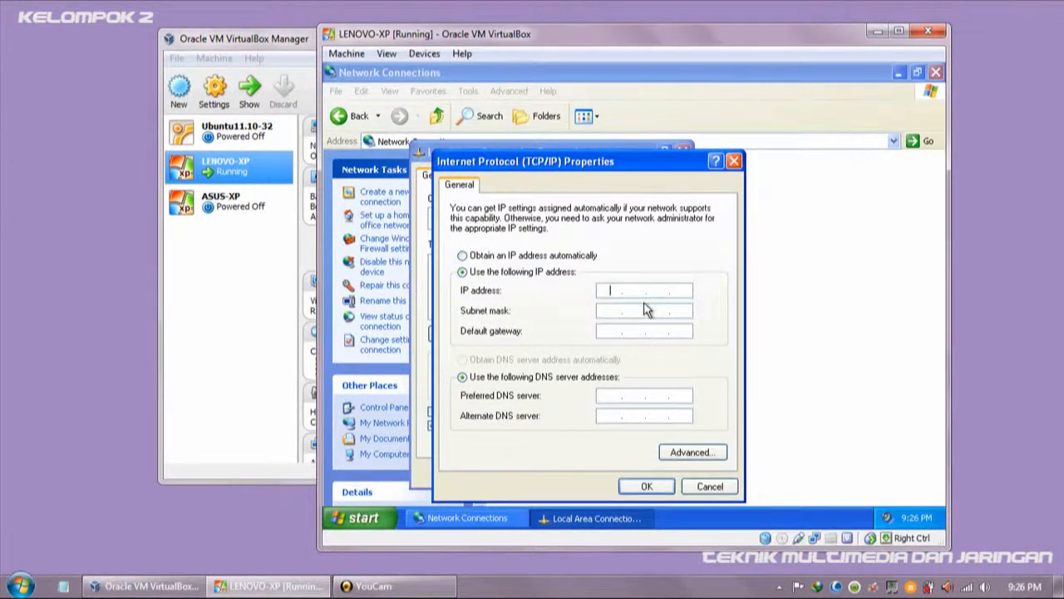
{"action": "type", "text": "192 . 168 . 10 . 2"}
{"action": "left_click", "coordinate": [619, 312]}
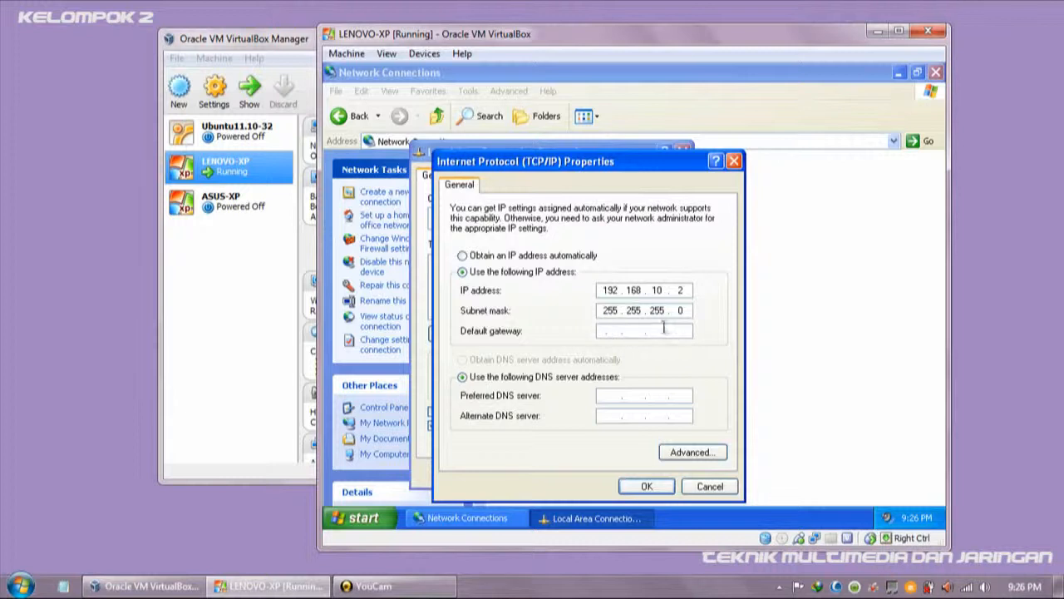
- Set the default gateway to 192.168.10.1 and accept the TCP/IP settings
{"action": "left_click", "coordinate": [612, 330]}
{"action": "type", "text": "192 . 168 . 10 . 1"}
{"action": "left_click", "coordinate": [654, 488]}
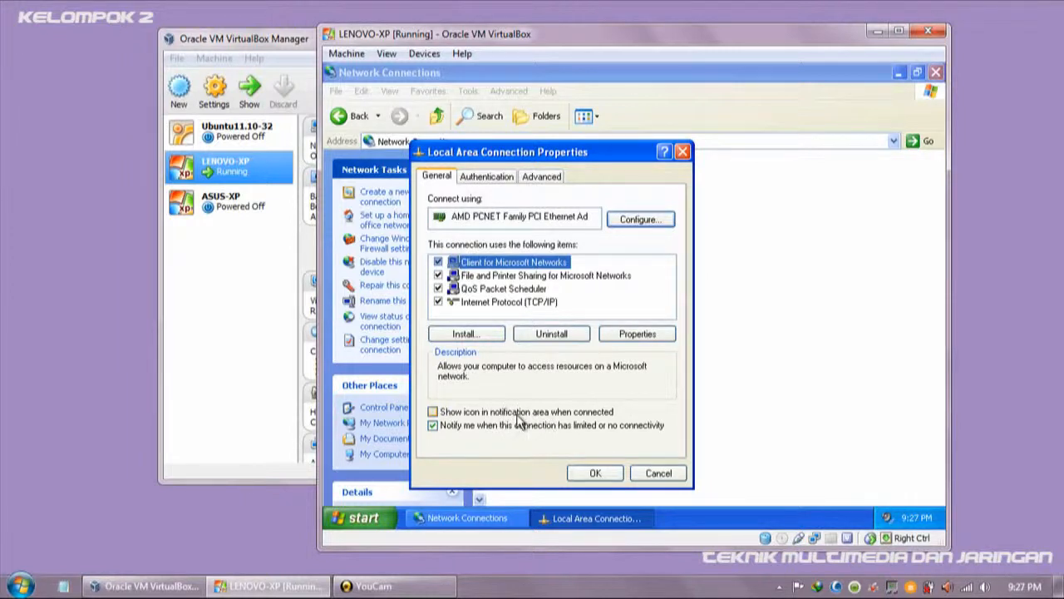
- Enable the connection's notification area icon, accept the properties, and clear Network Connections and the connection balloon from the desktop
{"action": "left_click", "coordinate": [453, 414]}
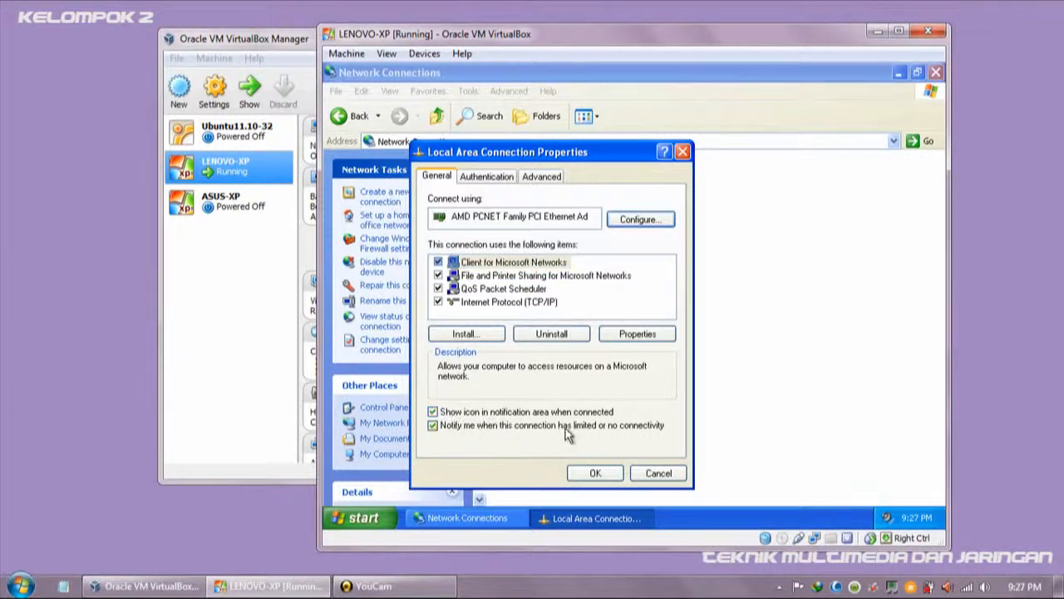
{"action": "left_click", "coordinate": [599, 472]}
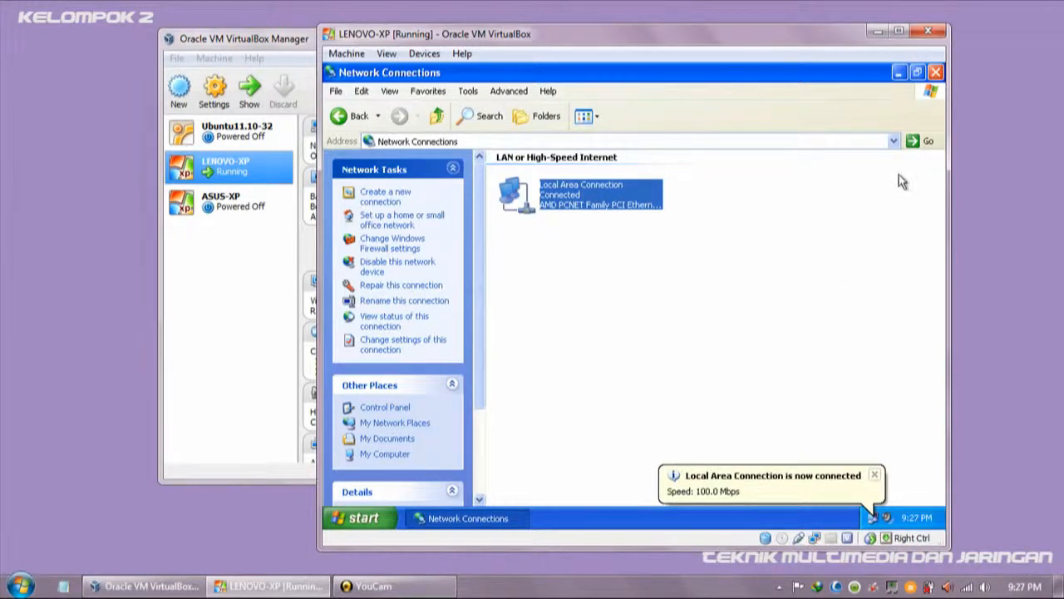
{"action": "left_click", "coordinate": [935, 73]}
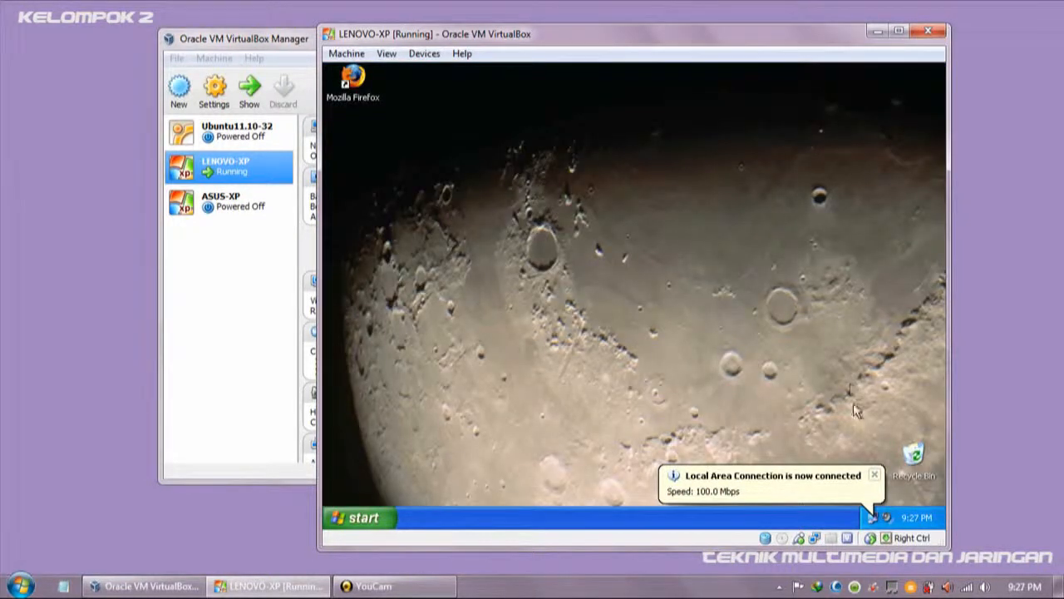
{"action": "left_click", "coordinate": [873, 474]}
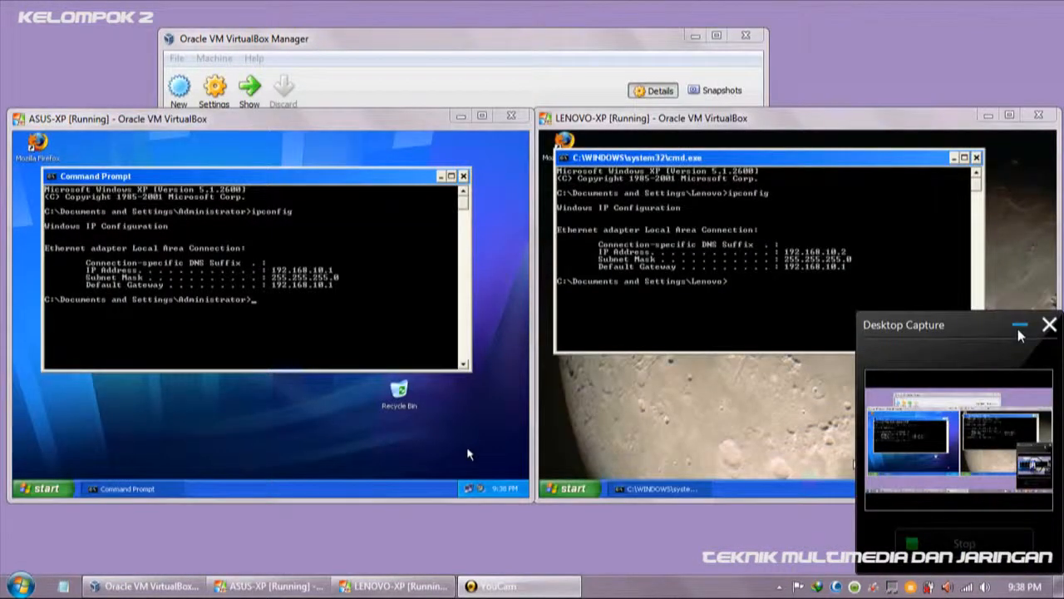
- Minimise the capture window and ping 192.168.10.2 from the Command Prompt of the ASUS-XP machine
{"action": "left_click", "coordinate": [1020, 329]}
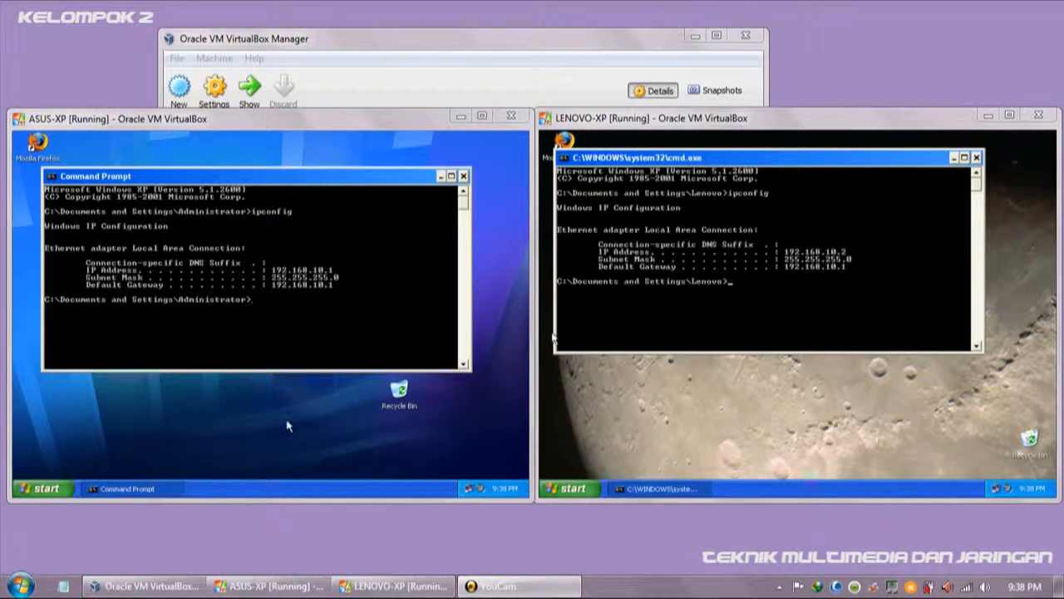
{"action": "left_click", "coordinate": [265, 333]}
{"action": "type", "text": "pi"}
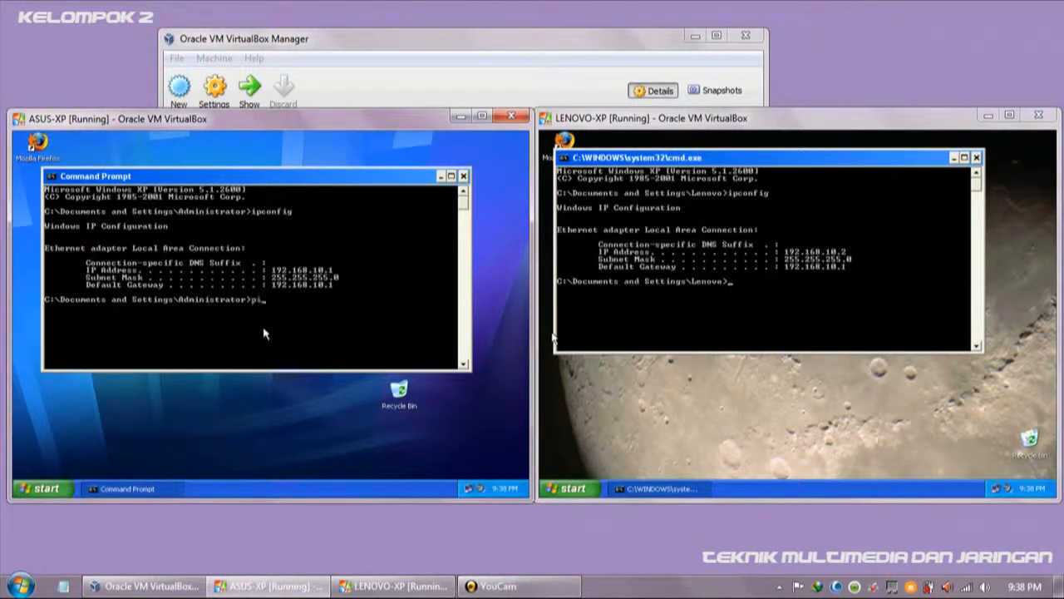
{"action": "type", "text": "ng 192.168.10.2"}
{"action": "key", "text": "Return"}
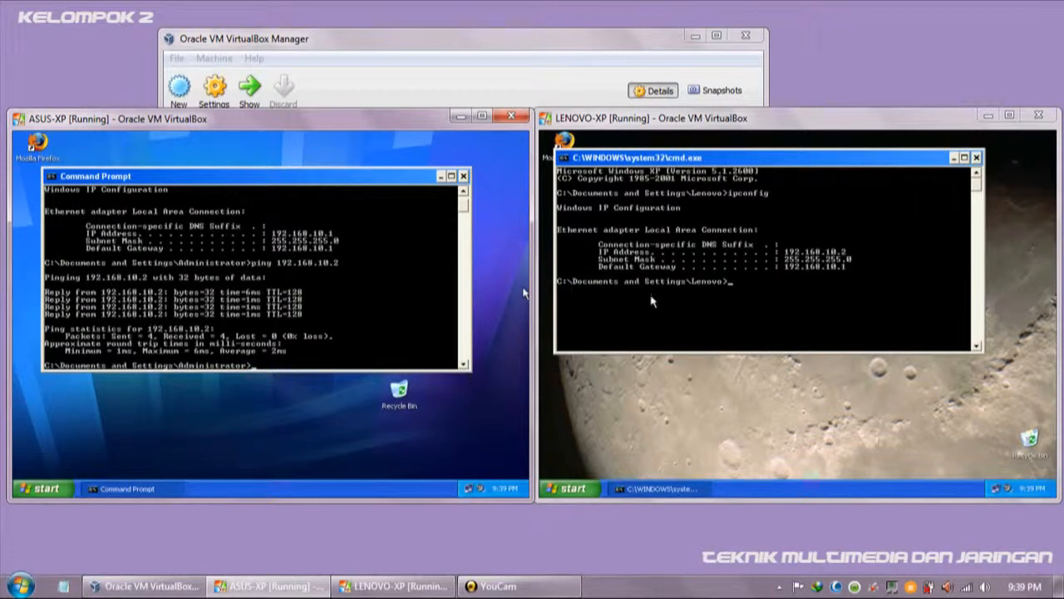
- Ping 192.168.10.1 from the command window of the LENOVO-XP machine
{"action": "left_click", "coordinate": [736, 298]}
{"action": "type", "text": "ping 192"}
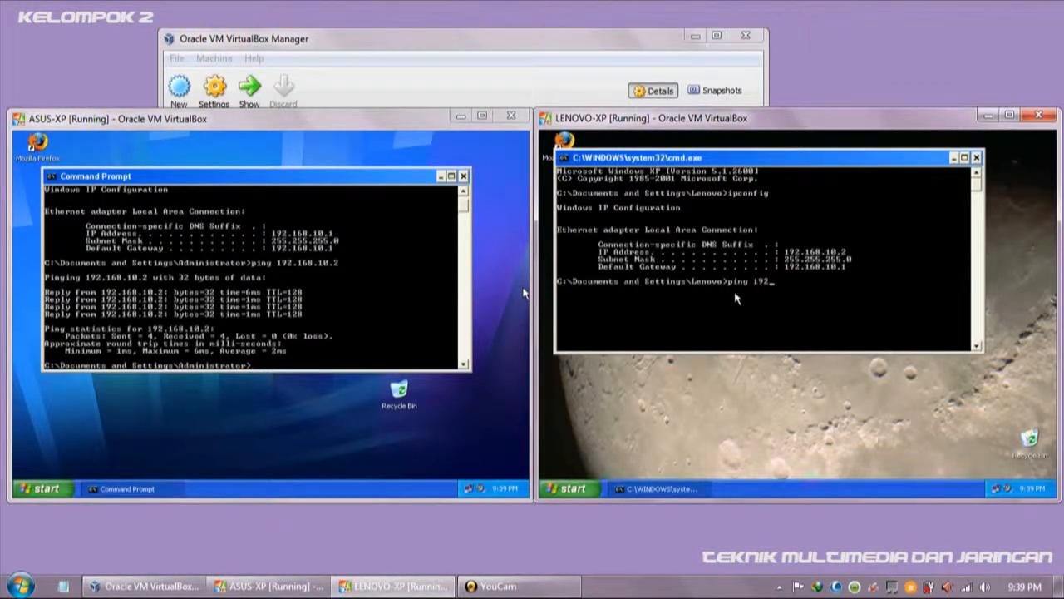
{"action": "type", "text": ".168.10.1"}
{"action": "key", "text": "Return"}
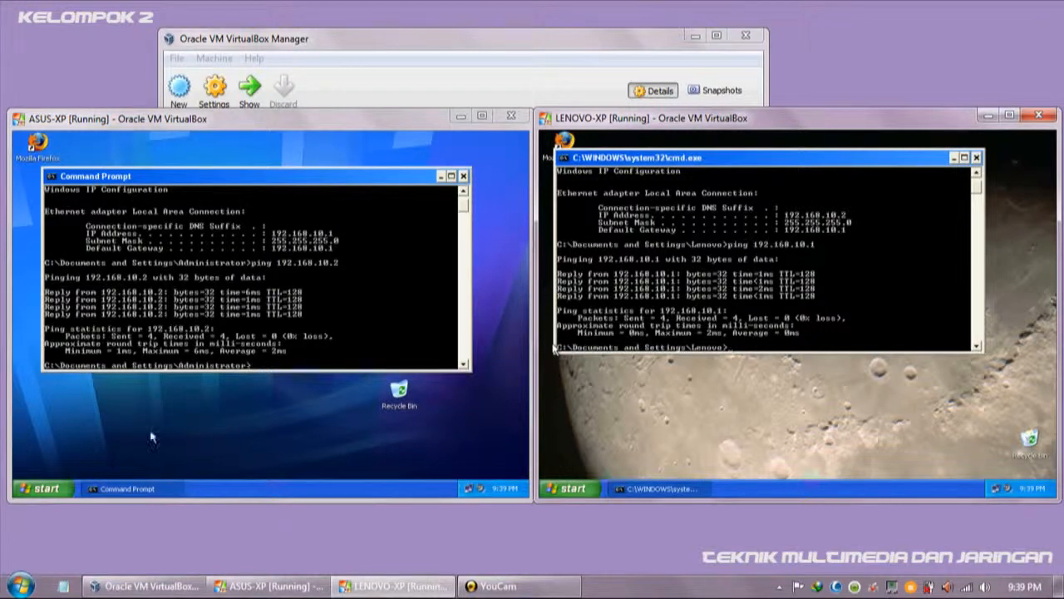
- Open the sharing properties of the Shared Documents folder from My Computer on ASUS-XP
{"action": "left_click", "coordinate": [50, 490]}
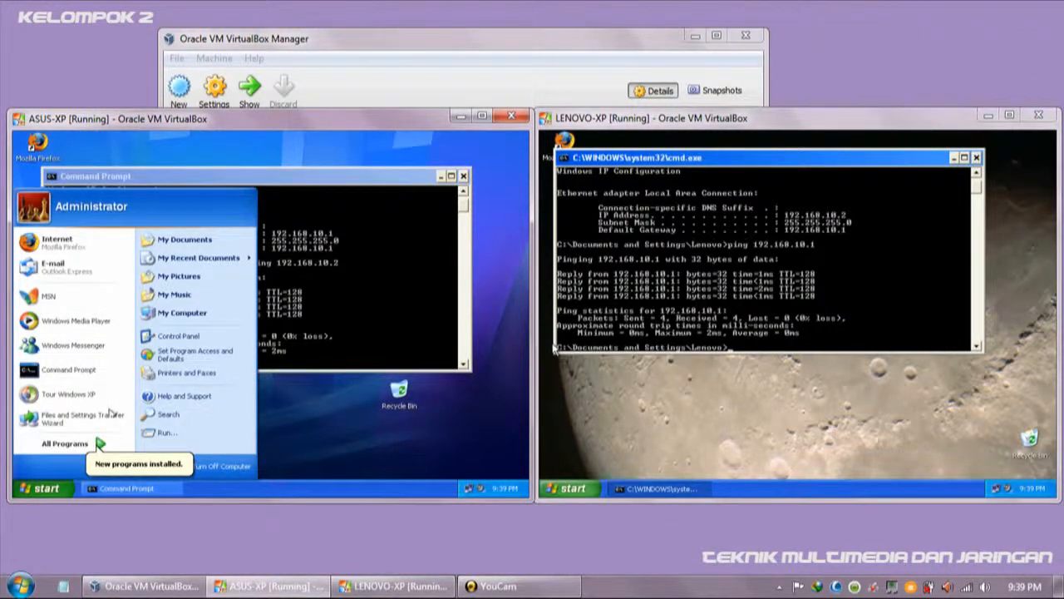
{"action": "left_click", "coordinate": [184, 315]}
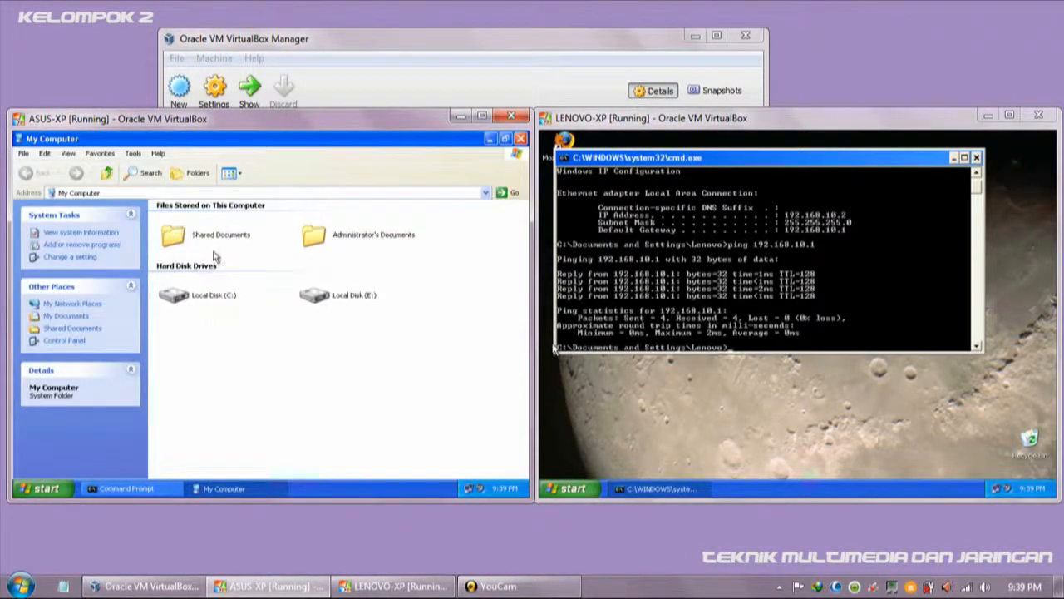
{"action": "left_click", "coordinate": [215, 237]}
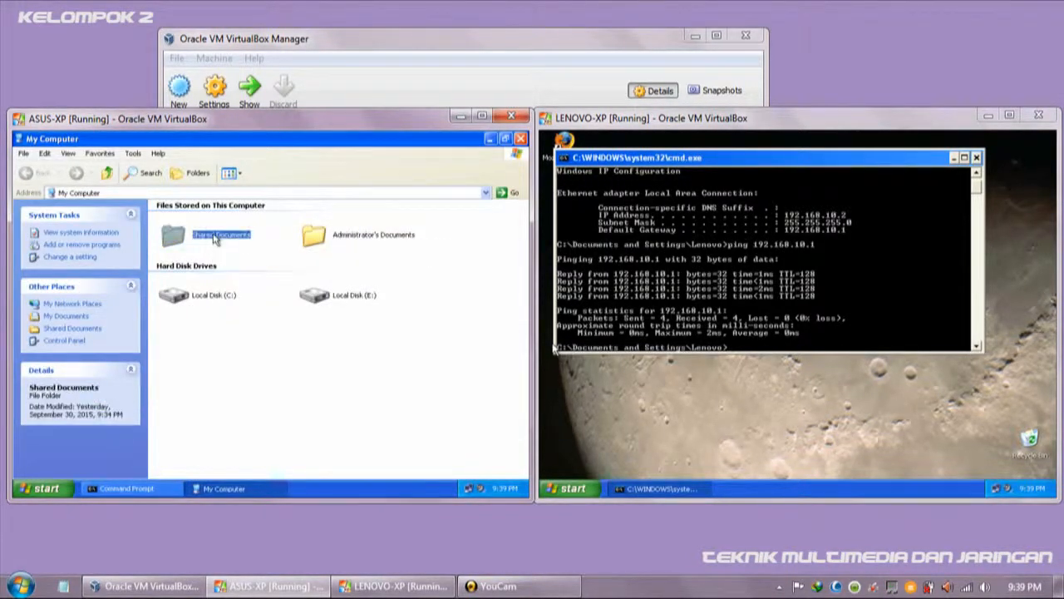
{"action": "right_click", "coordinate": [215, 239]}
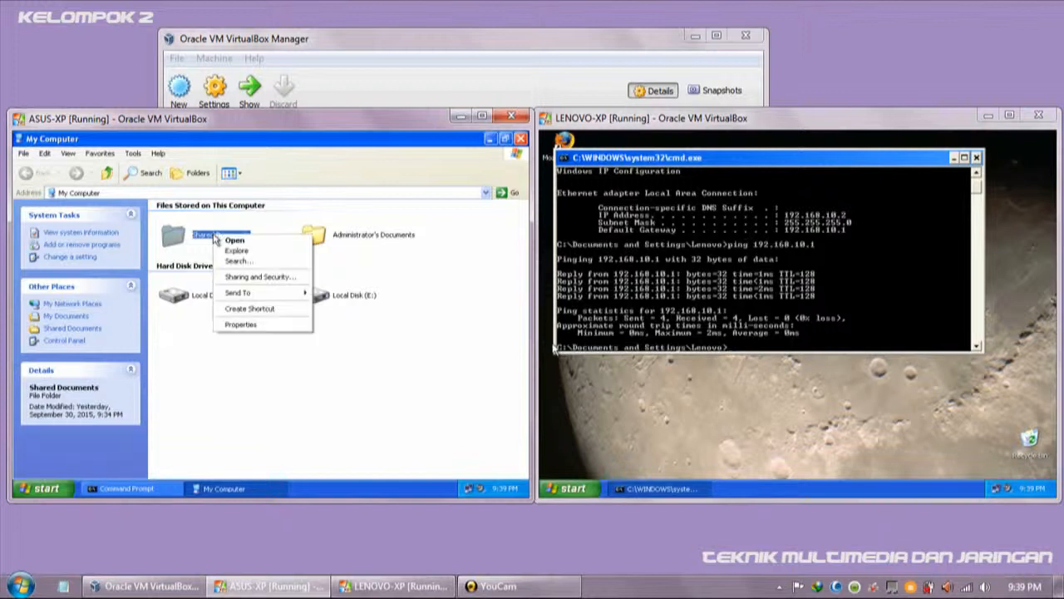
{"action": "left_click", "coordinate": [244, 324]}
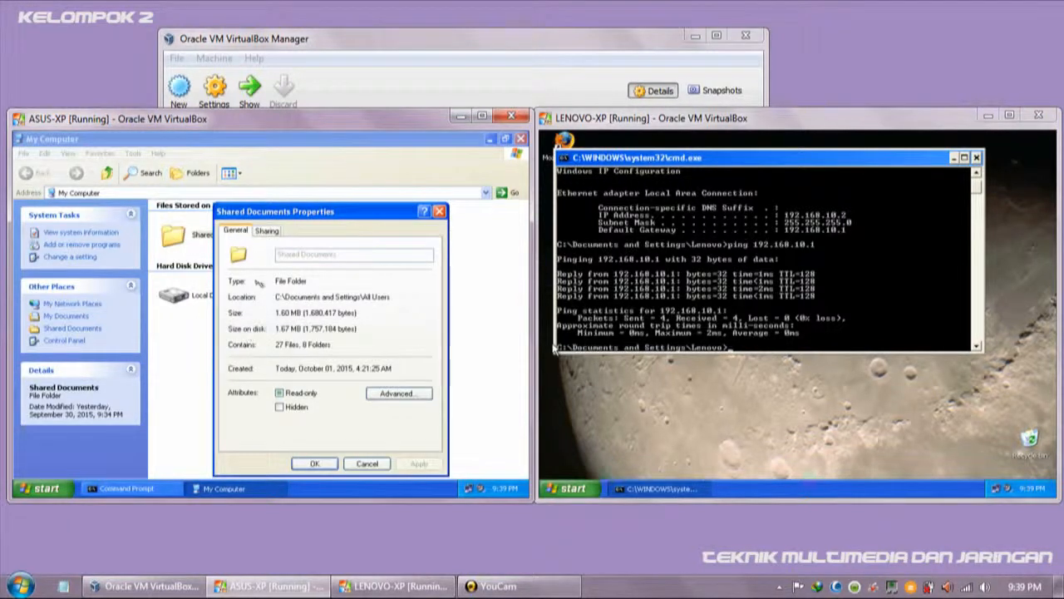
{"action": "left_click", "coordinate": [263, 236]}
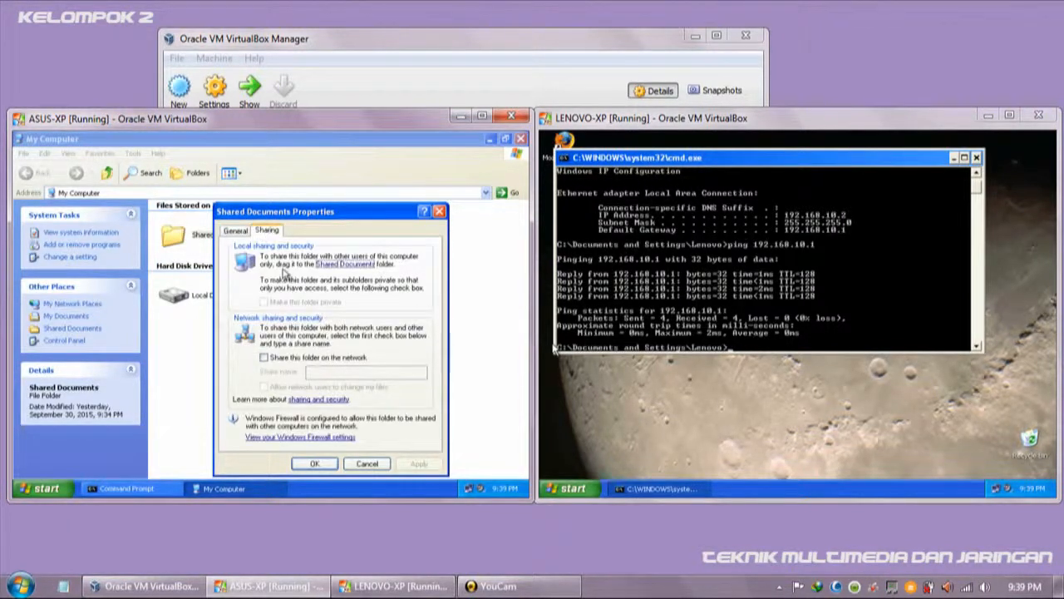
- Share the folder on the network as Documents, allow network users to change its files, and accept the properties
{"action": "left_click", "coordinate": [265, 357]}
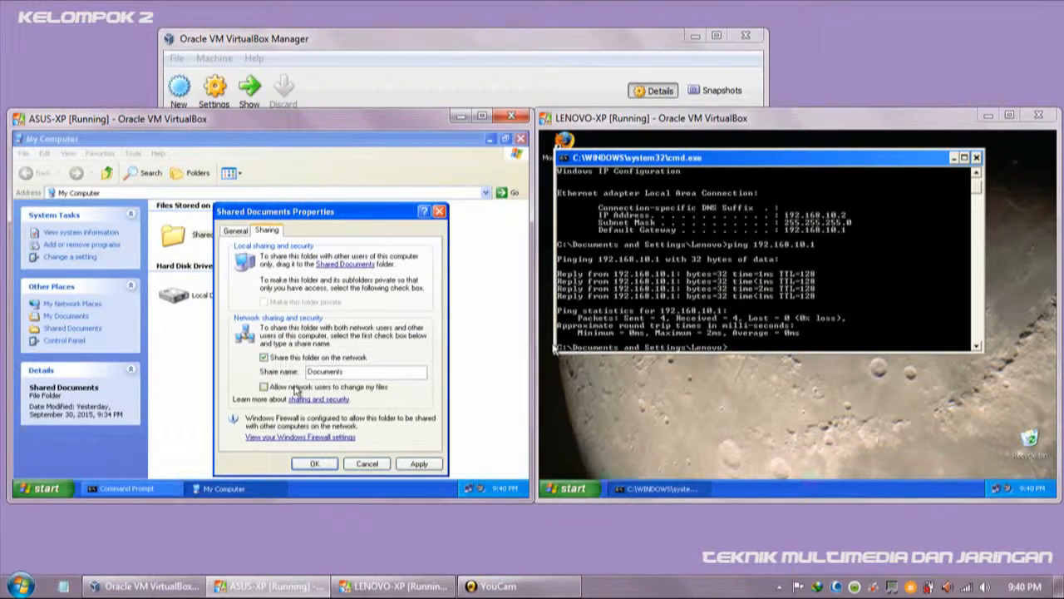
{"action": "left_click", "coordinate": [273, 391]}
{"action": "left_click", "coordinate": [413, 463]}
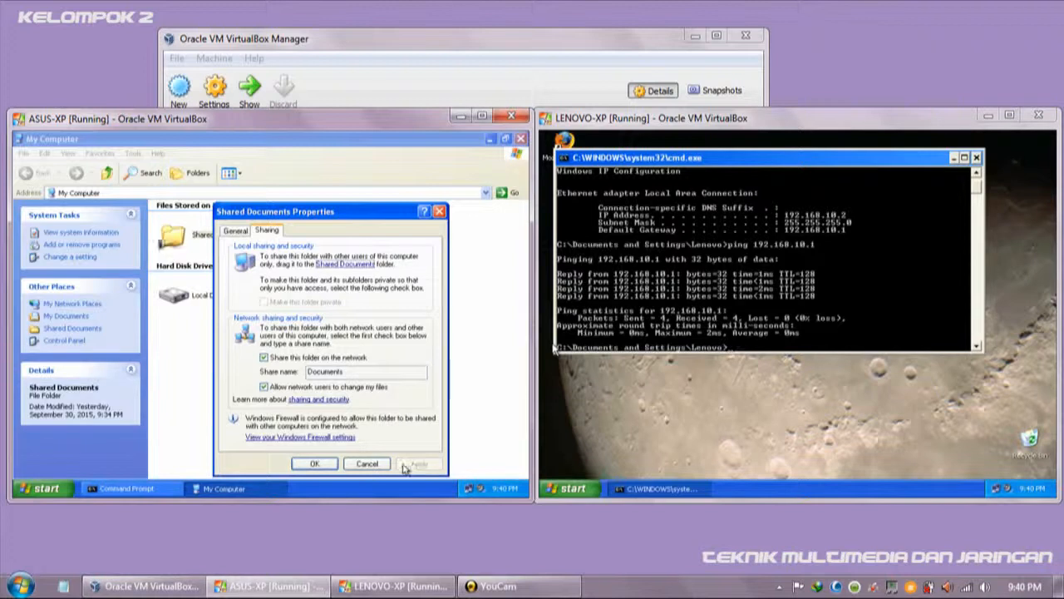
{"action": "left_click", "coordinate": [320, 465]}
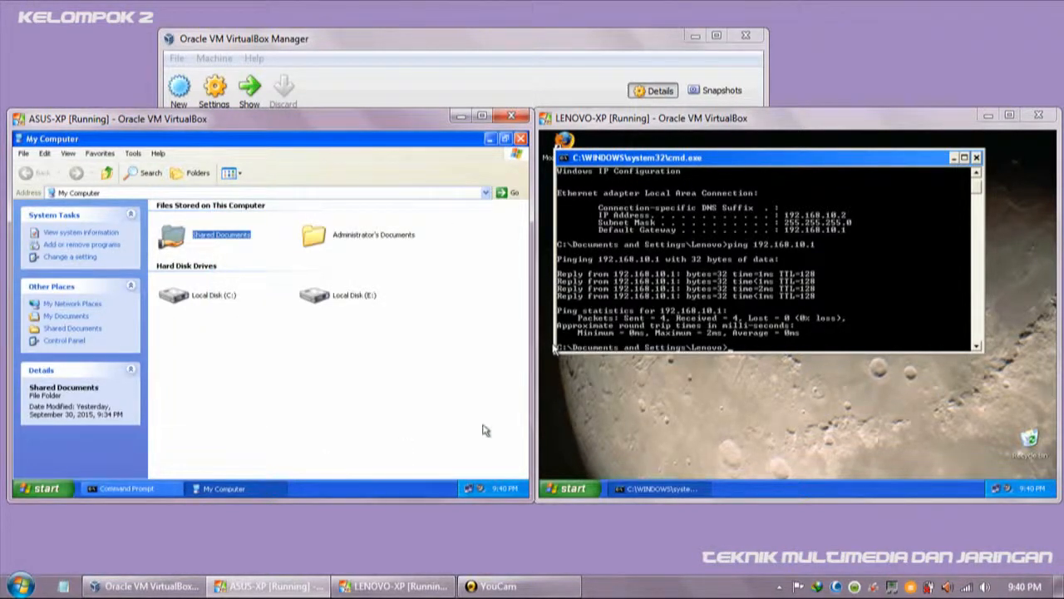
- Open the network location \\192.168.10.1 on LENOVO-XP through the Run dialog
{"action": "left_click", "coordinate": [615, 398]}
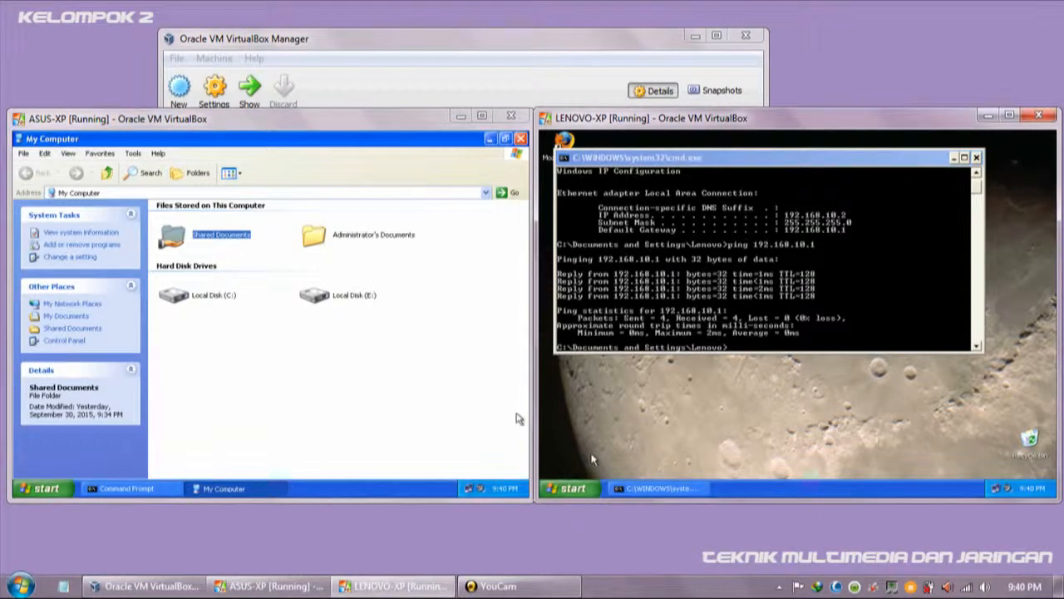
{"action": "left_click", "coordinate": [577, 488]}
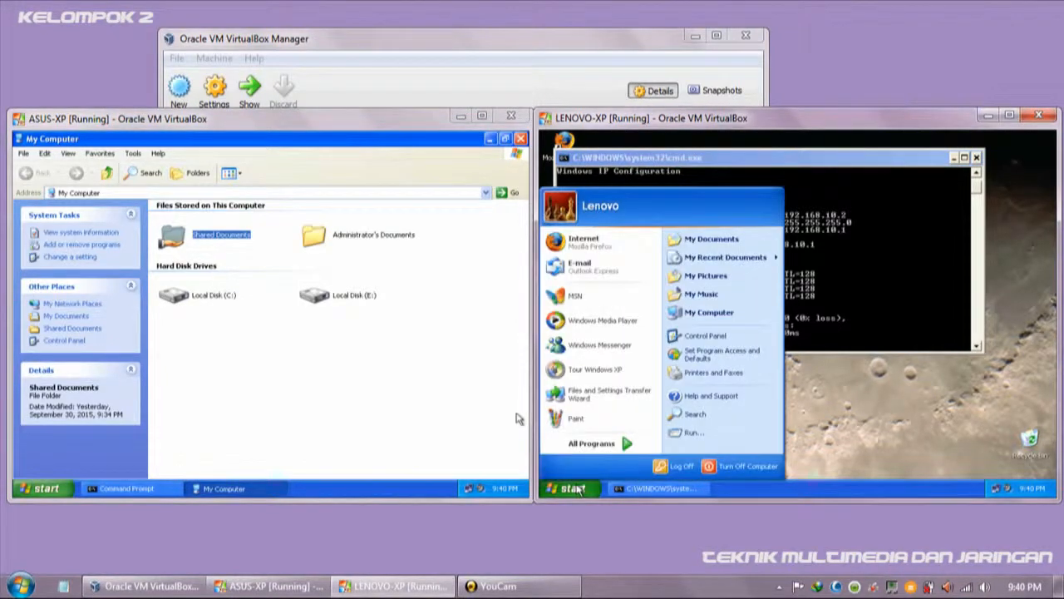
{"action": "left_click", "coordinate": [690, 433]}
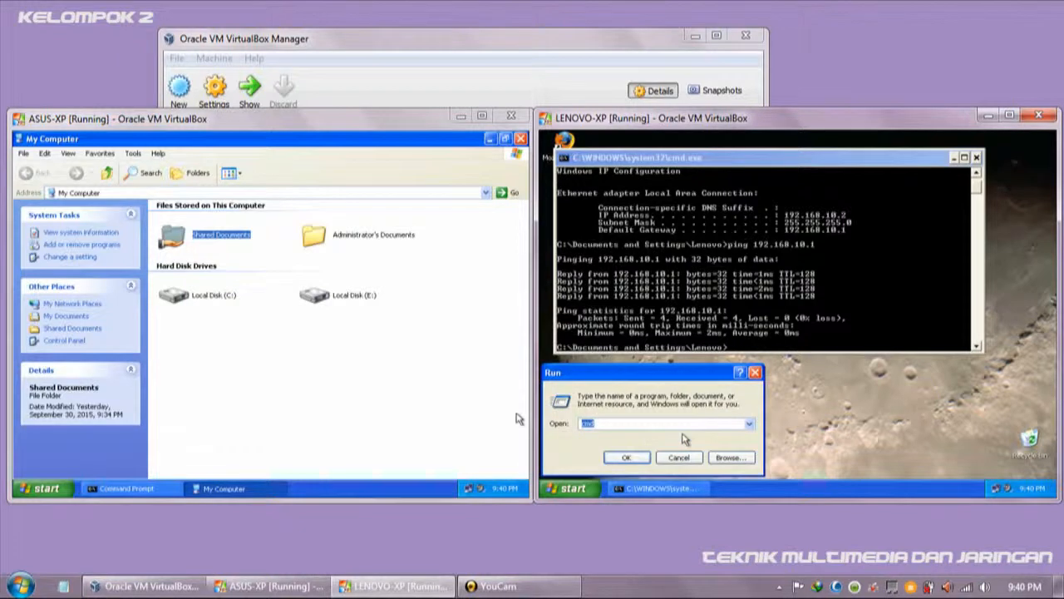
{"action": "type", "text": "\\\\"}
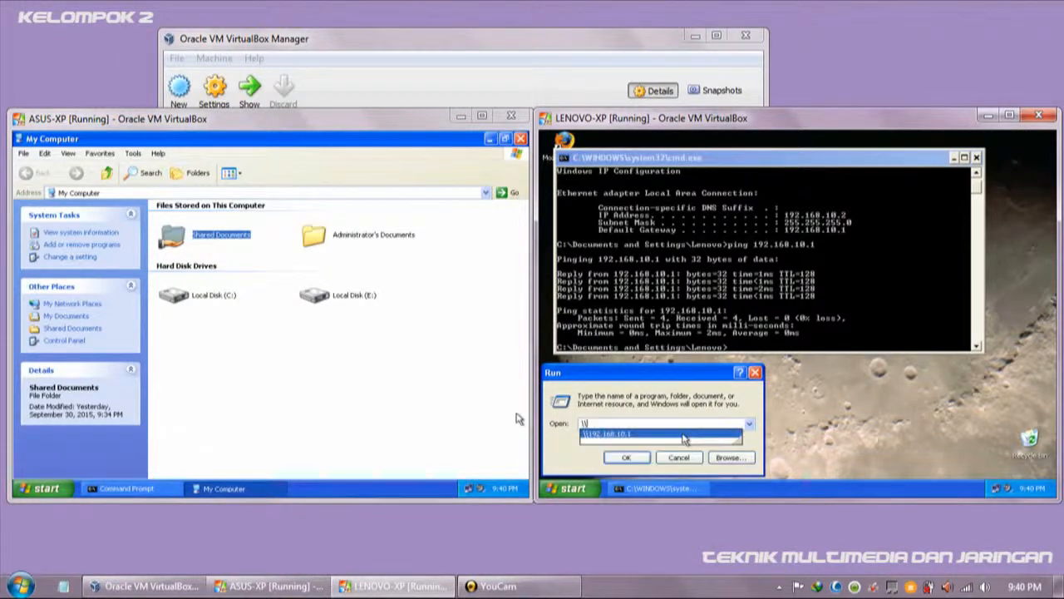
{"action": "type", "text": "1"}
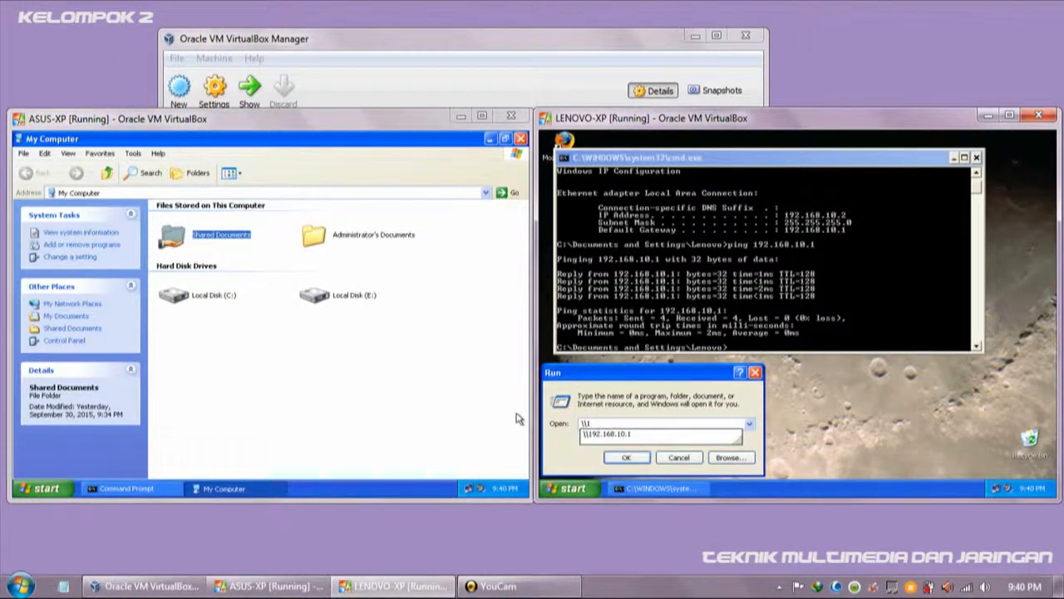
{"action": "key", "text": "Down"}
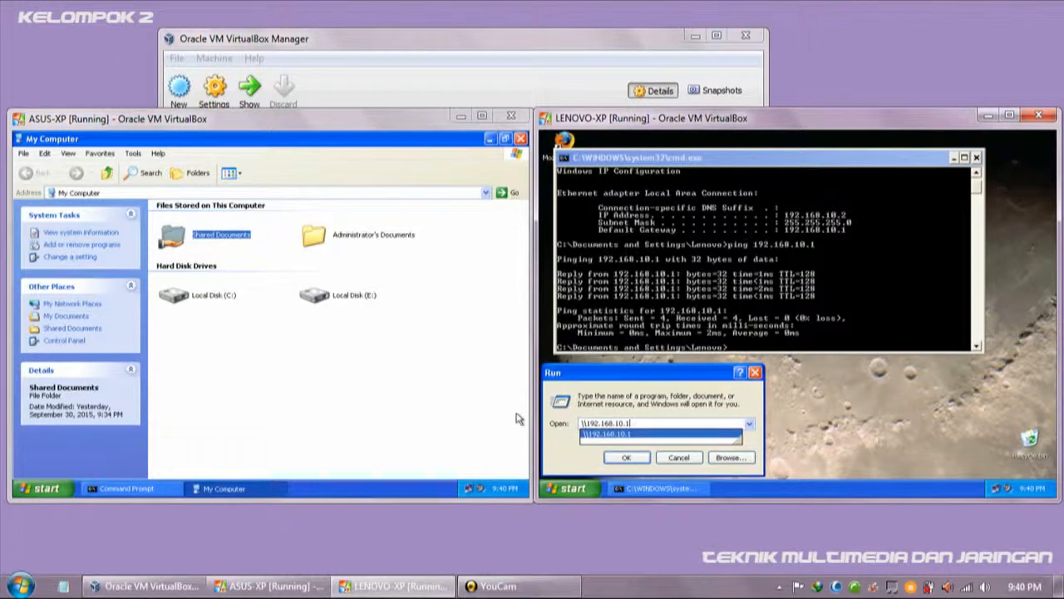
{"action": "key", "text": "Return"}
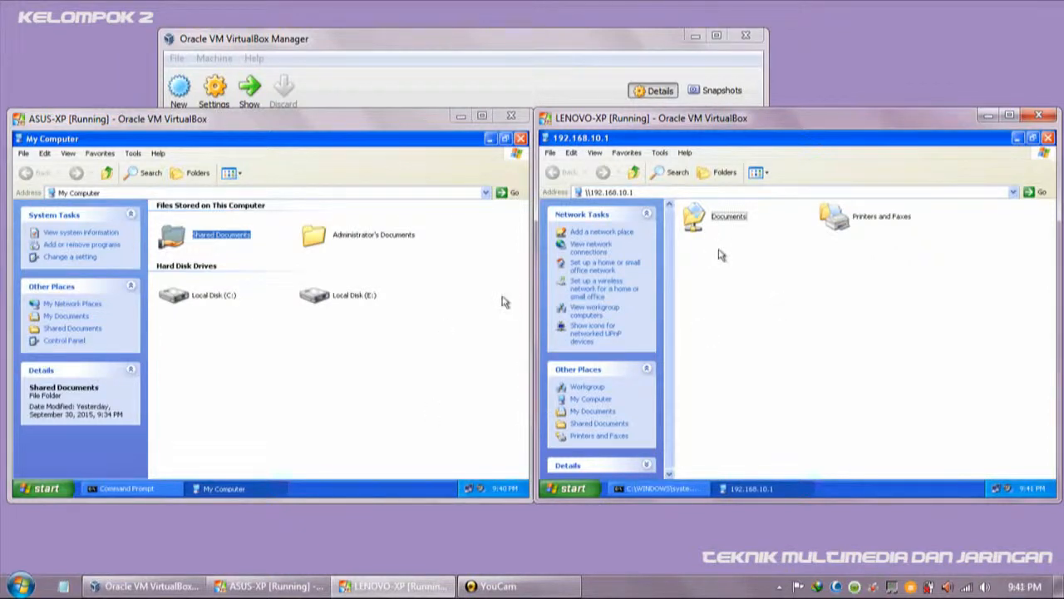
- Open the Documents share on LENOVO-XP and the matching Shared Documents folder on ASUS-XP
{"action": "left_click", "coordinate": [713, 224]}
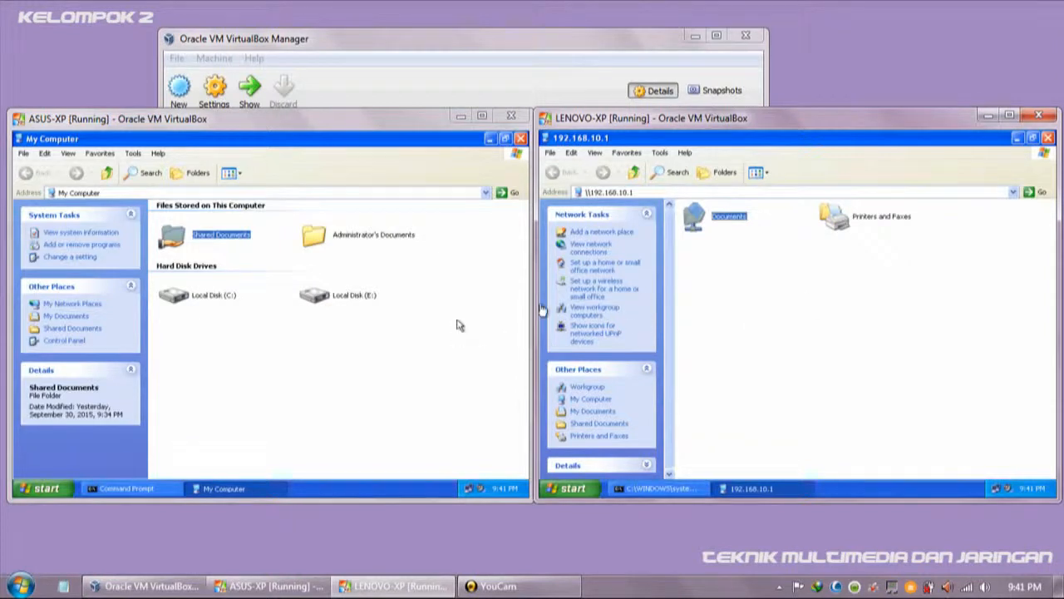
{"action": "double_click", "coordinate": [697, 217]}
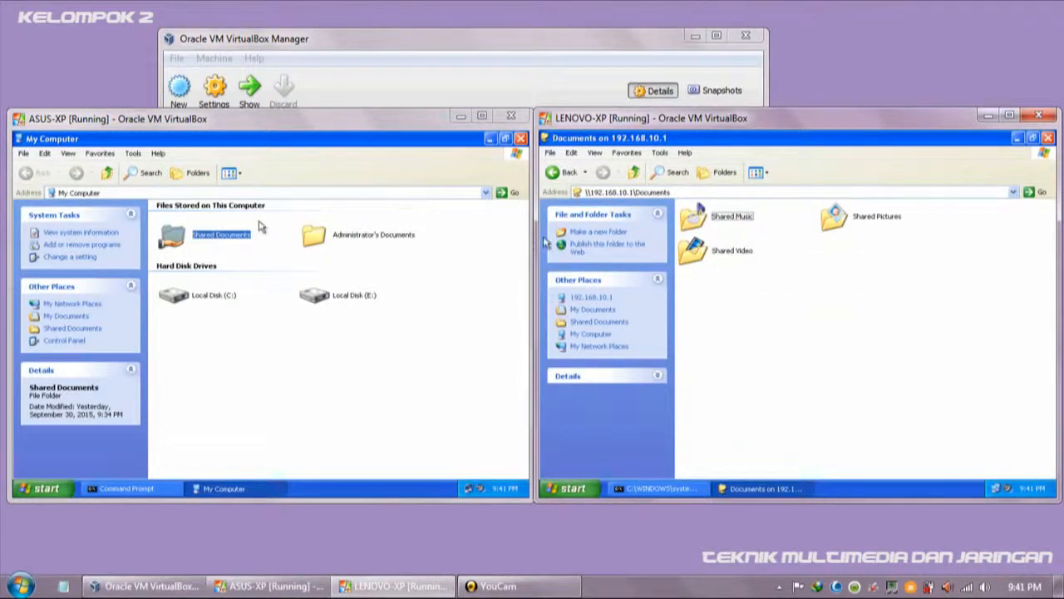
{"action": "double_click", "coordinate": [220, 234]}
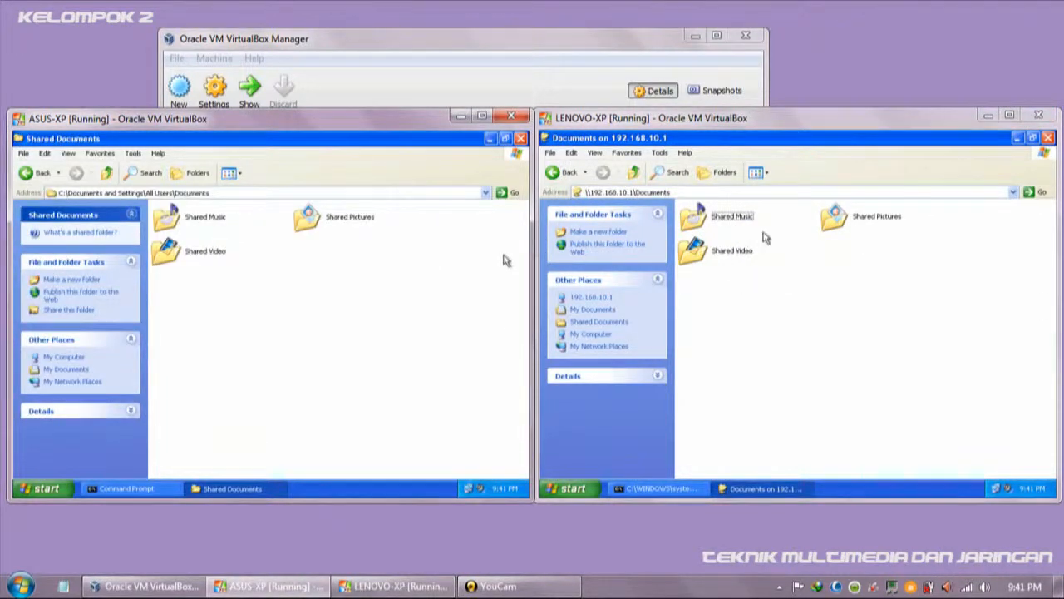
- Create a text document named terkoneksi in the Documents share on LENOVO-XP
{"action": "right_click", "coordinate": [856, 275]}
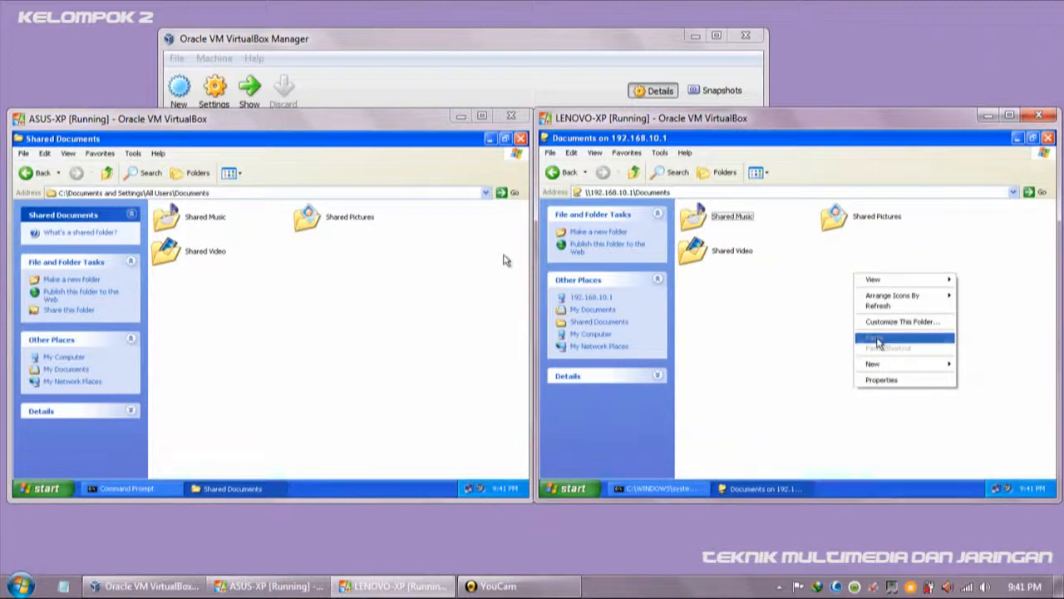
{"action": "mouse_move", "coordinate": [883, 365]}
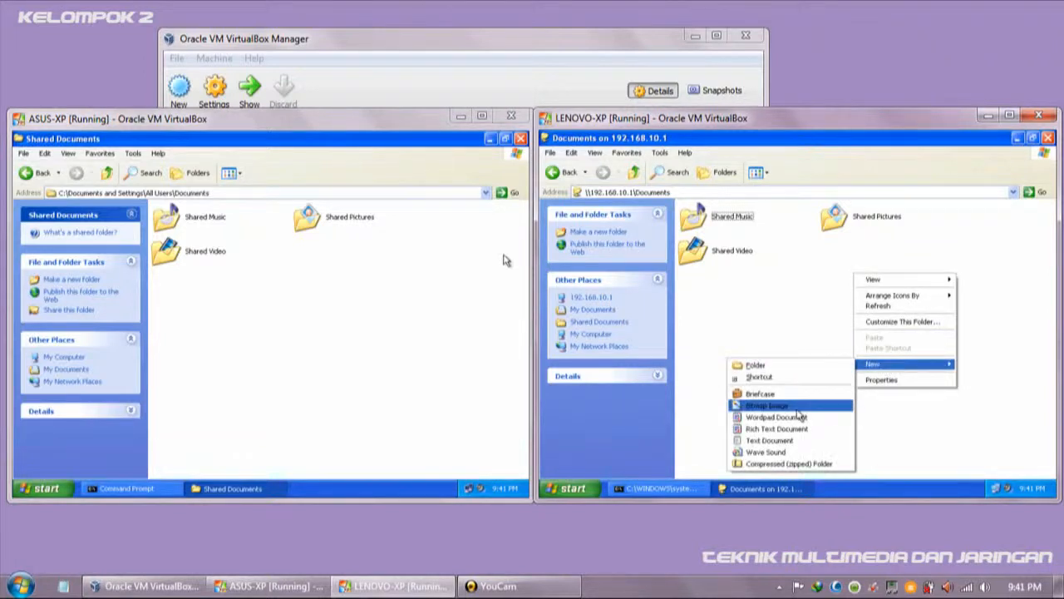
{"action": "left_click", "coordinate": [771, 441]}
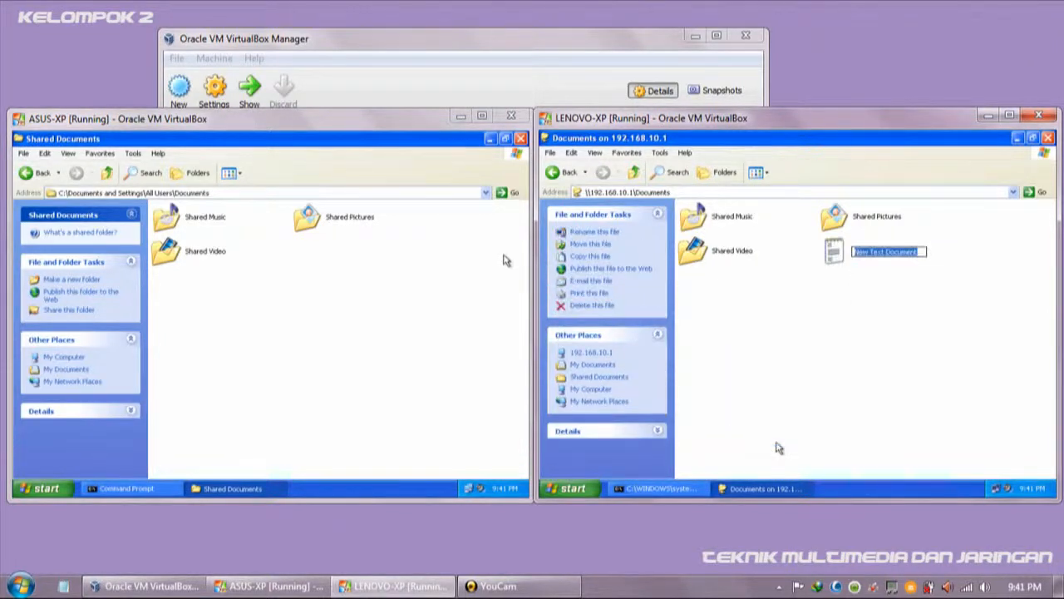
{"action": "type", "text": "terkoneksi"}
{"action": "left_click", "coordinate": [778, 447]}
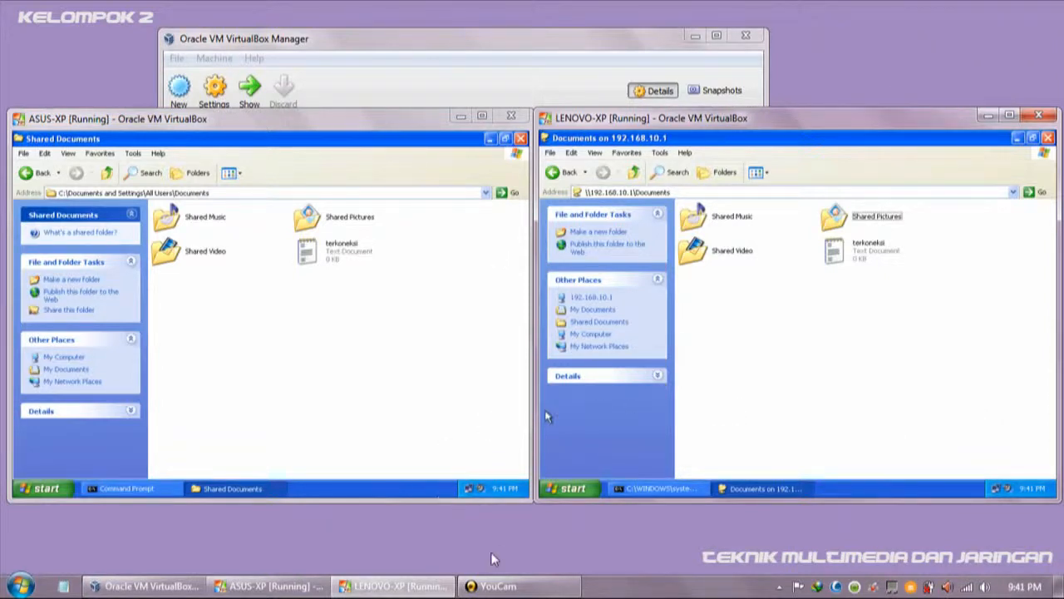
{"action": "mouse_move", "coordinate": [512, 591]}
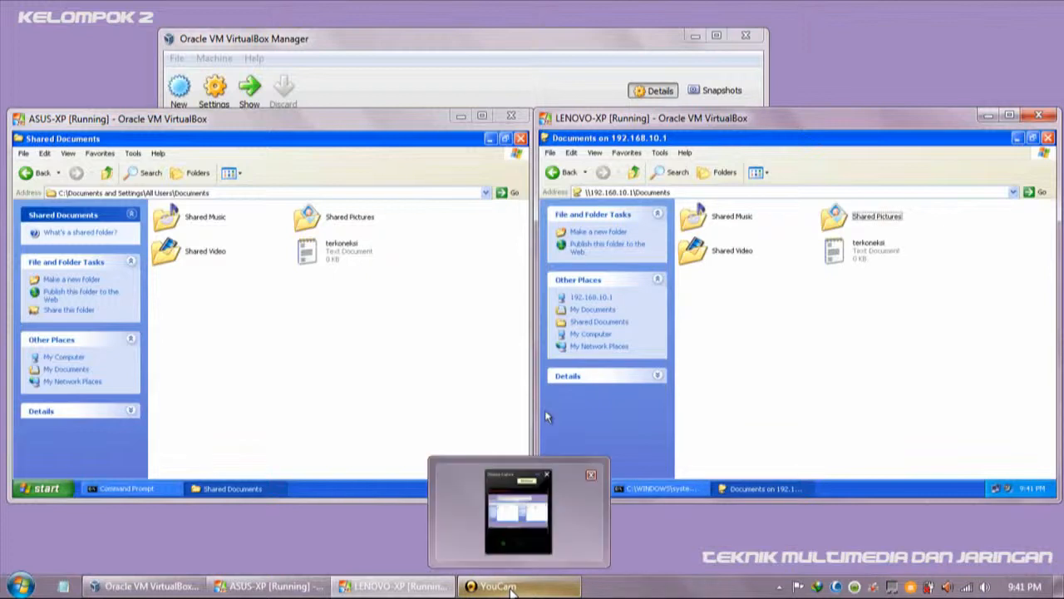
{"action": "left_click", "coordinate": [512, 588]}
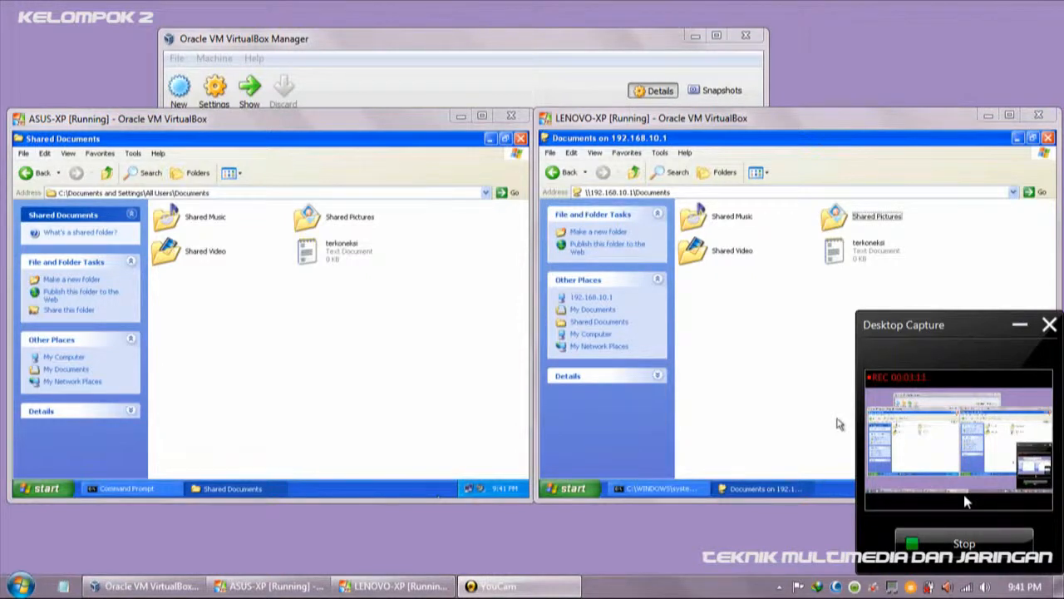
{"action": "left_click", "coordinate": [939, 543]}
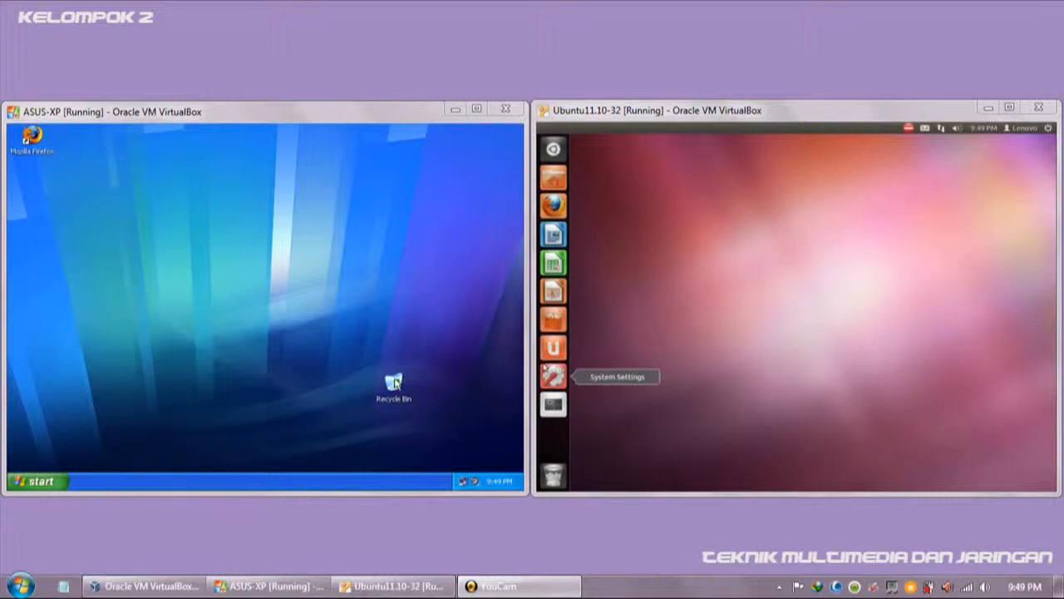
- Open Command Prompt on ASUS-XP and run ipconfig to check its IP configuration
{"action": "left_click", "coordinate": [48, 481]}
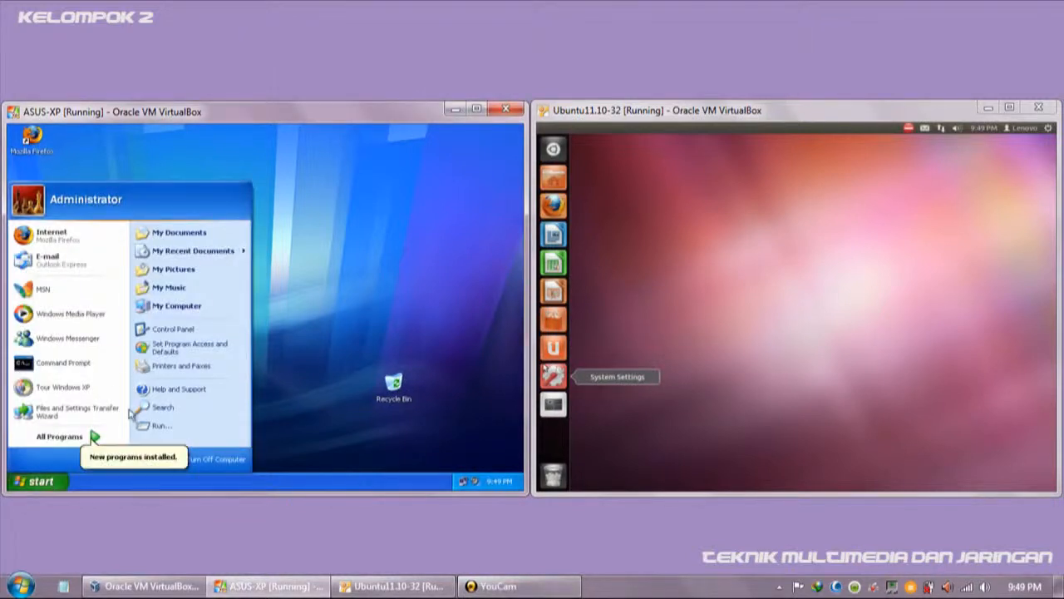
{"action": "right_click", "coordinate": [107, 367]}
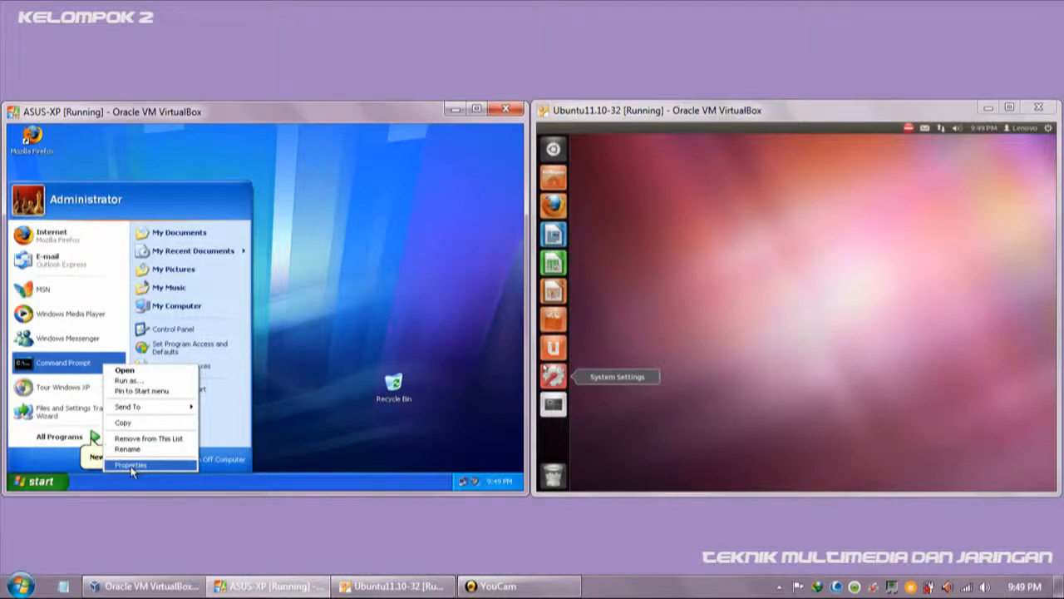
{"action": "left_click", "coordinate": [121, 371]}
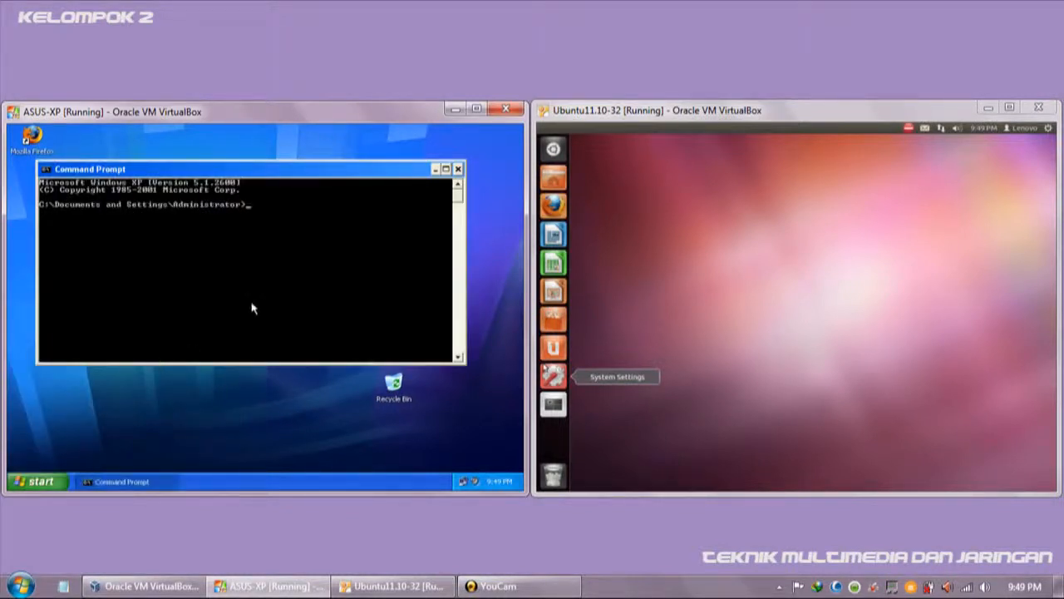
{"action": "type", "text": "ipconfig"}
{"action": "key", "text": "Return"}
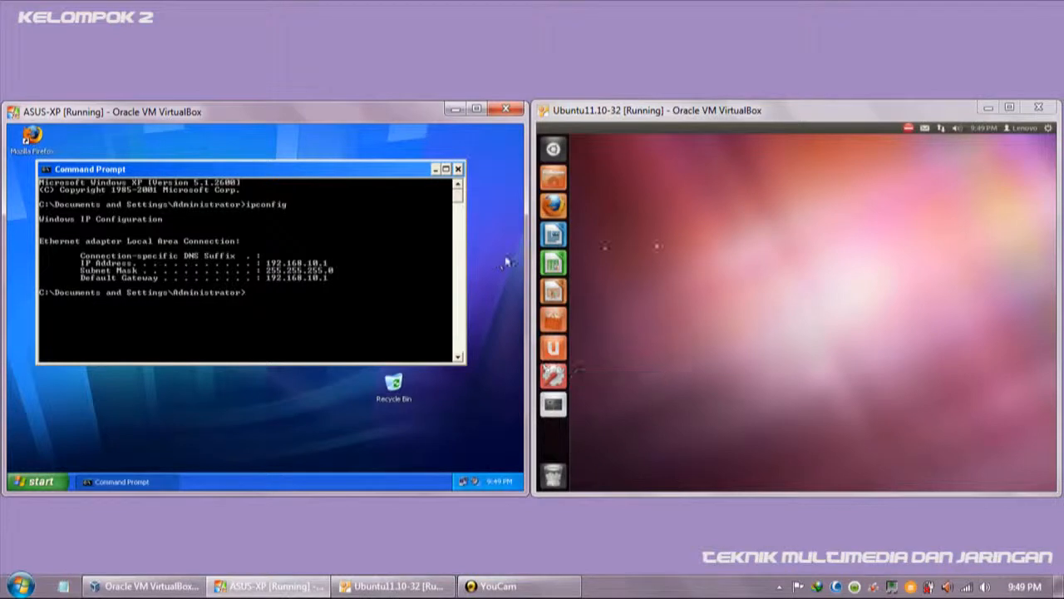
- Open the wired connection's configuration in Ubuntu's network settings and set its IPv4 method to Manual
{"action": "left_click", "coordinate": [700, 247]}
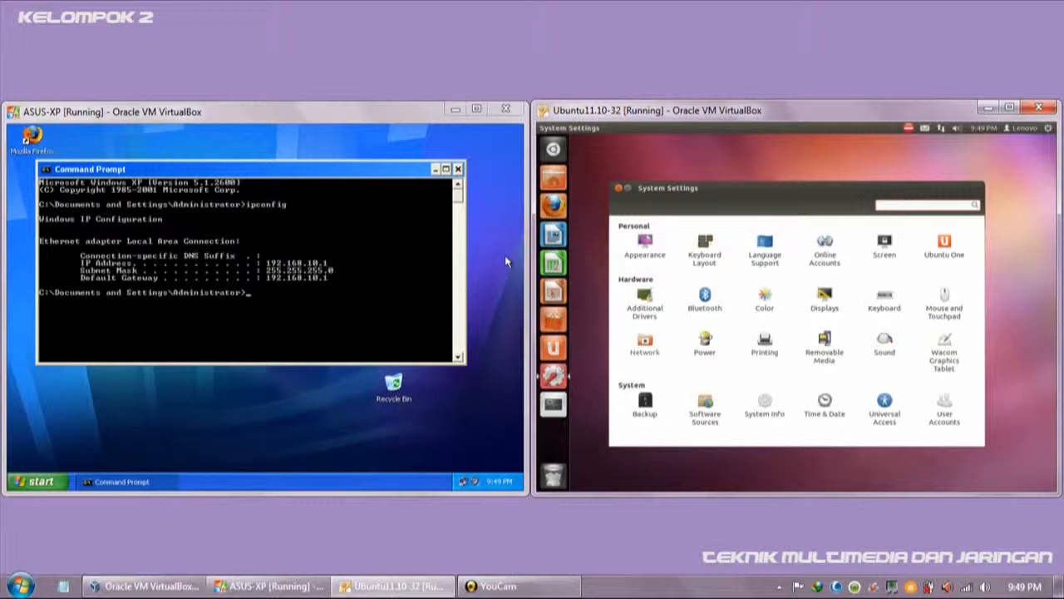
{"action": "left_click", "coordinate": [653, 341]}
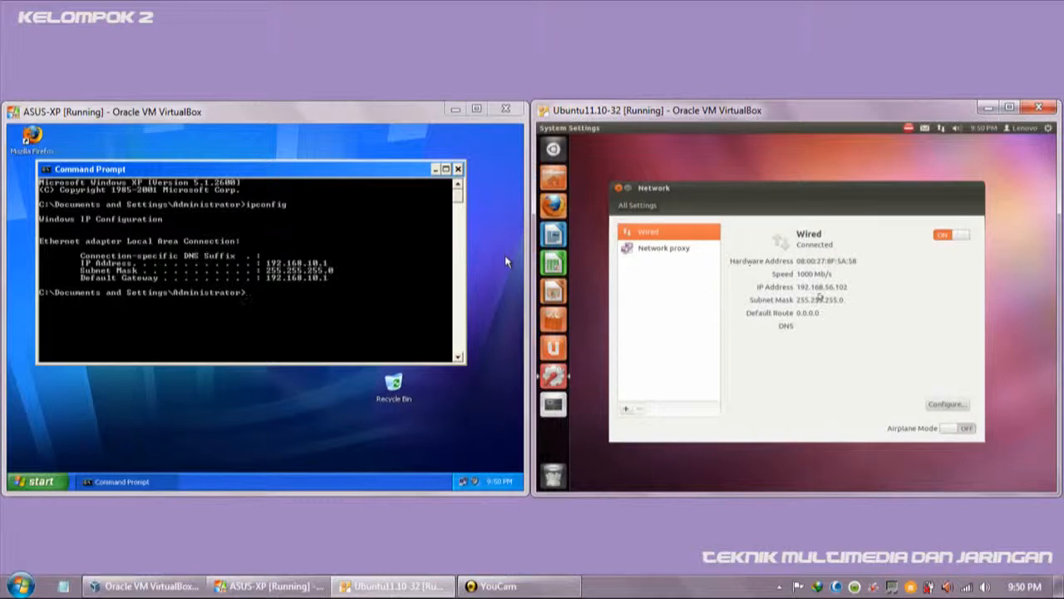
{"action": "left_click", "coordinate": [943, 406]}
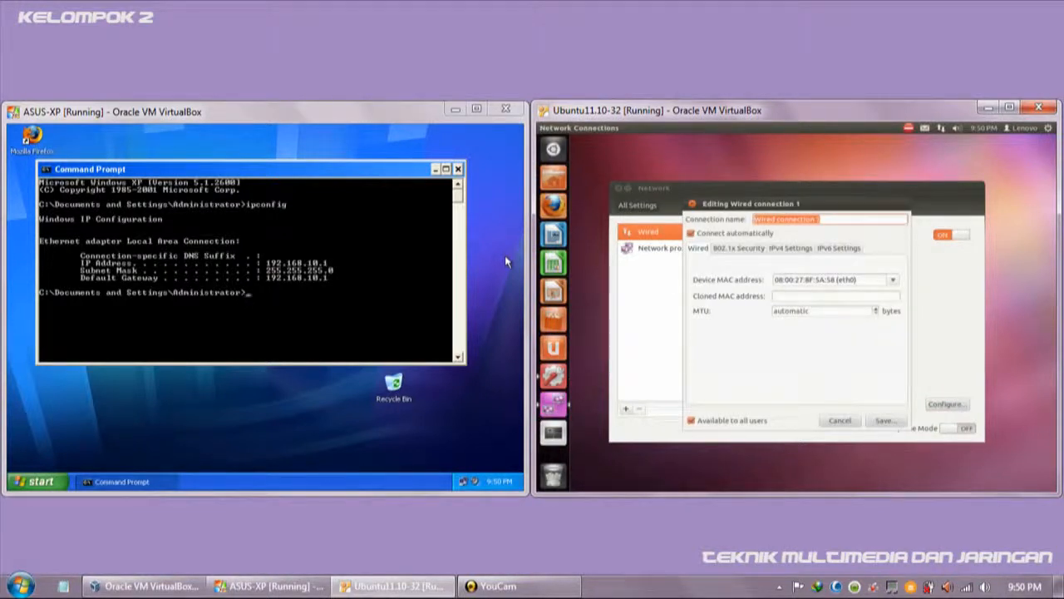
{"action": "left_click", "coordinate": [786, 249]}
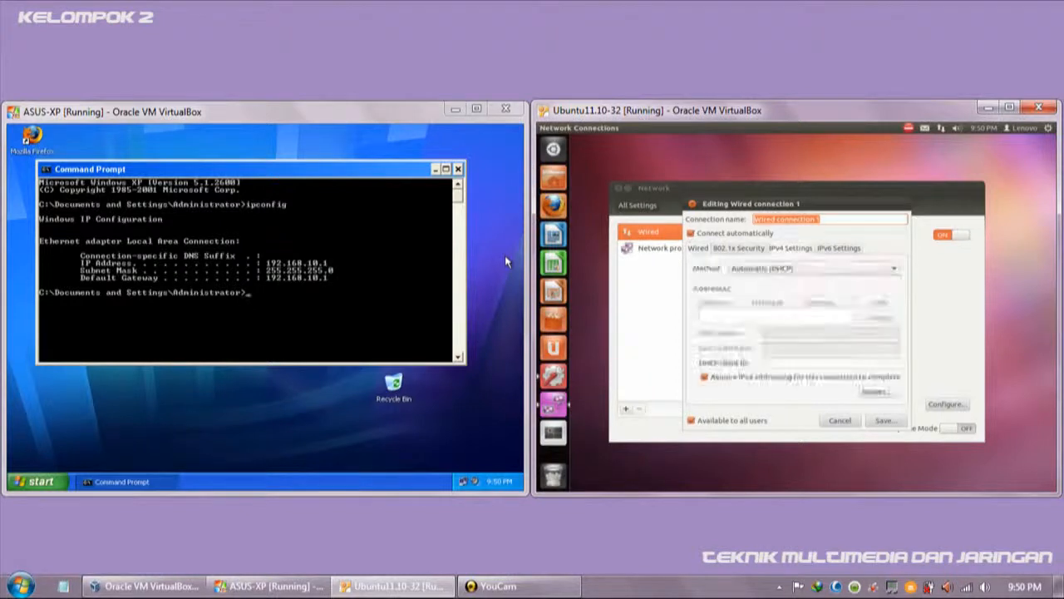
{"action": "left_click", "coordinate": [789, 269]}
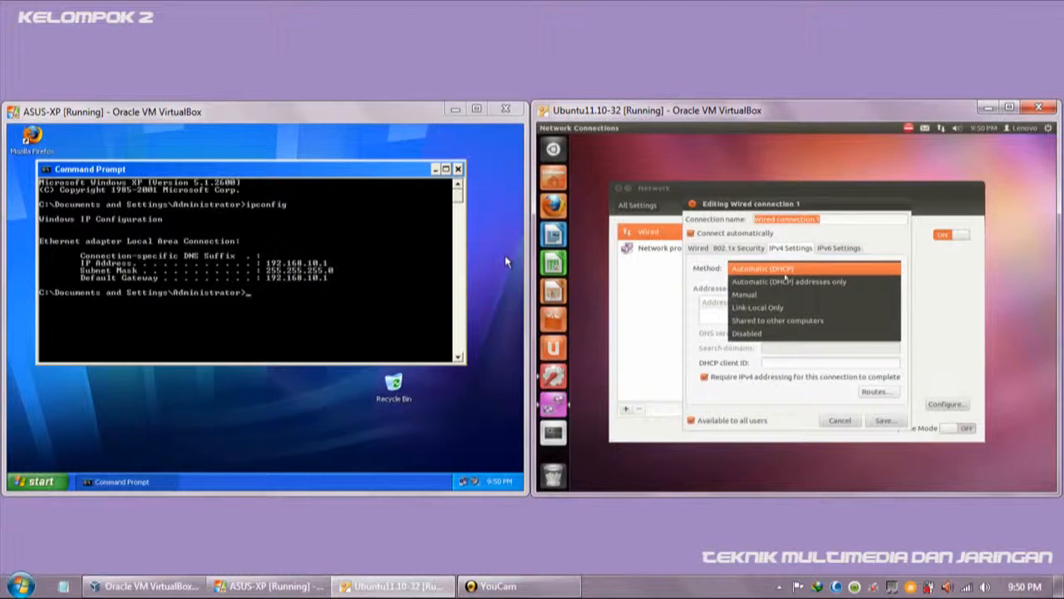
{"action": "left_click", "coordinate": [748, 296]}
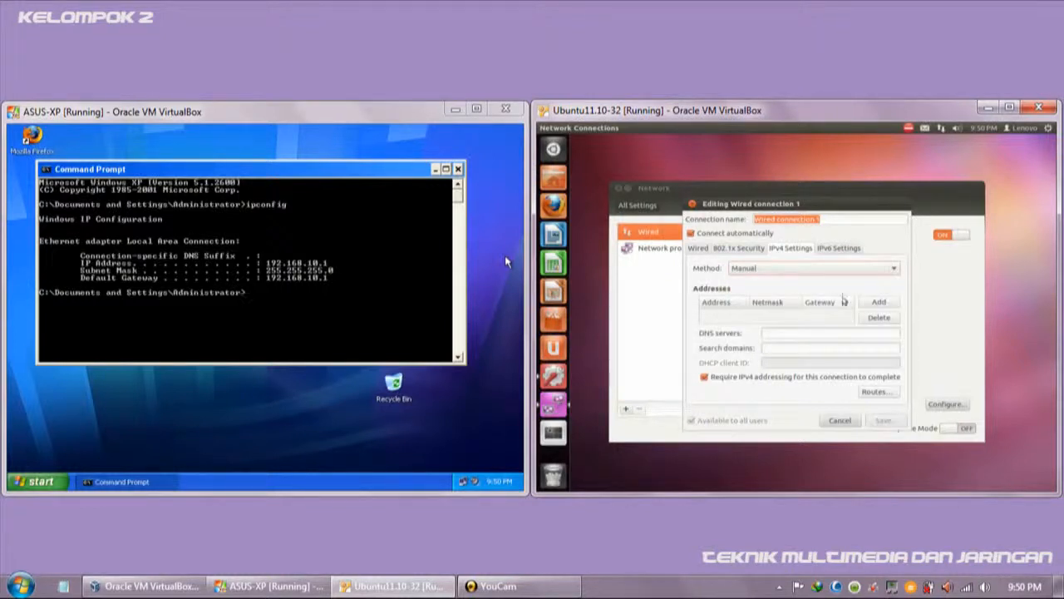
- Add the IPv4 address 192.168.10.3 with netmask 255.255.255.0 and gateway 192.168.10.1, save the connection, and close the network settings
{"action": "left_click", "coordinate": [874, 301]}
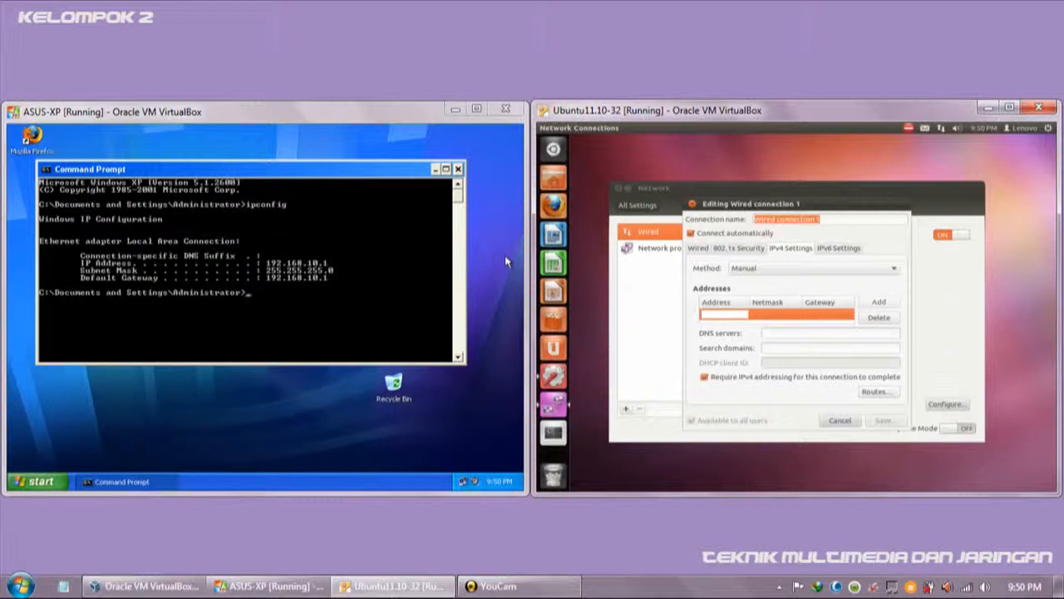
{"action": "type", "text": "192"}
{"action": "type", "text": ".168.10.2"}
{"action": "key", "text": "Tab"}
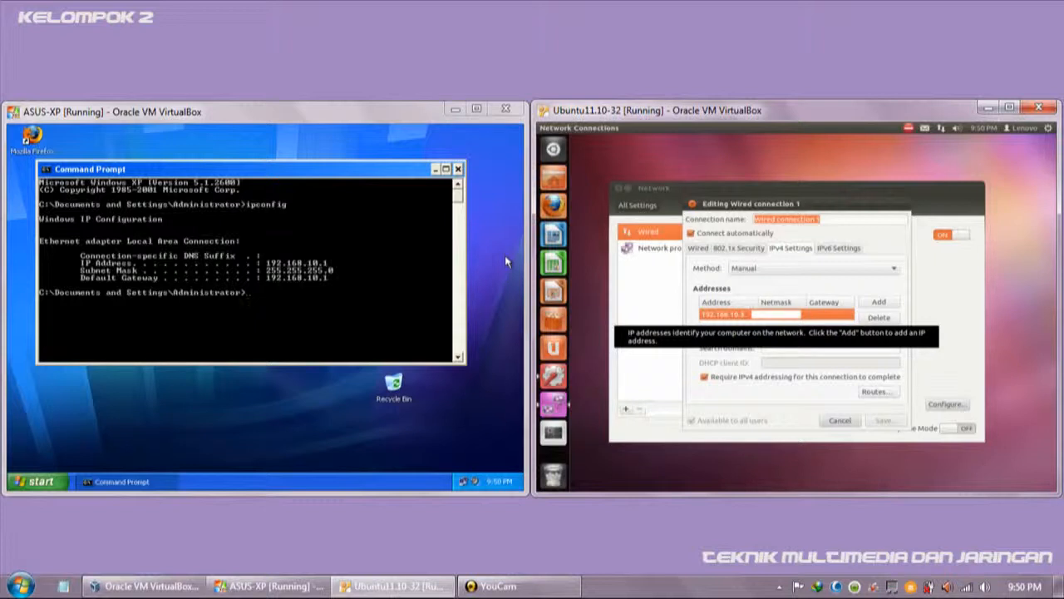
{"action": "type", "text": "255"}
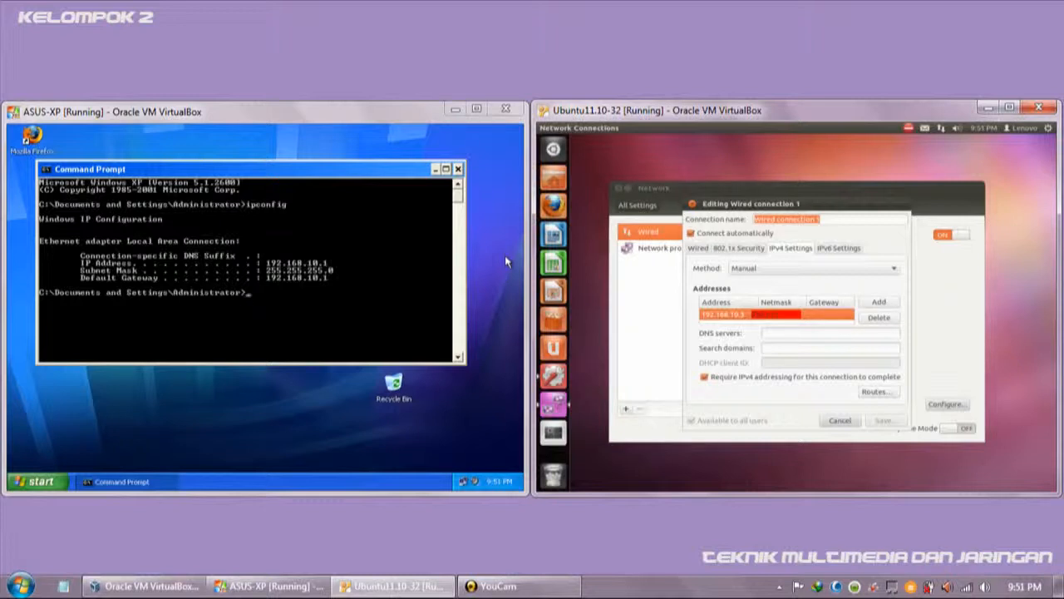
{"action": "type", "text": "0"}
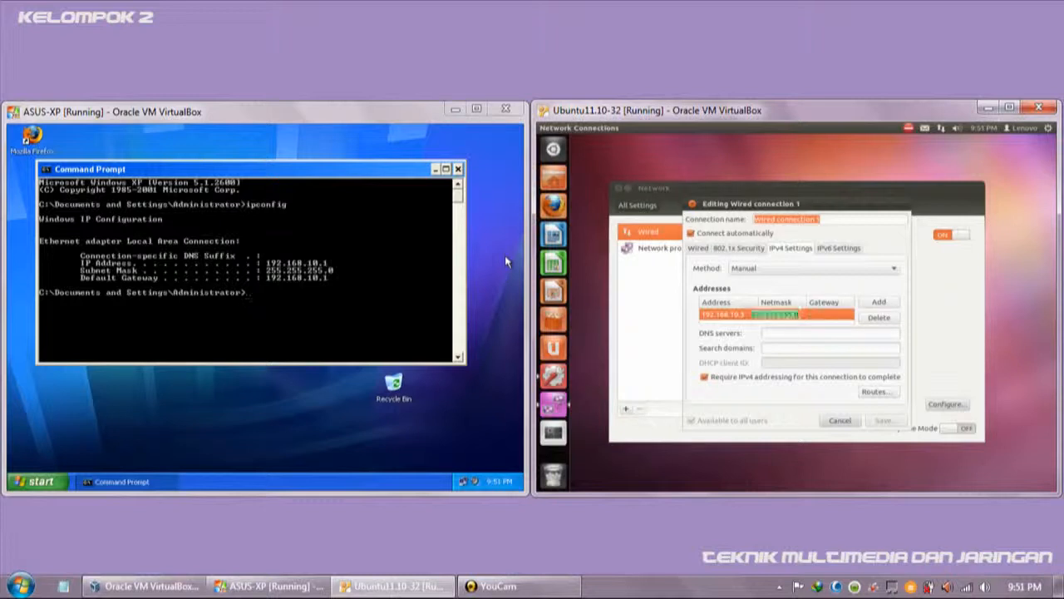
{"action": "left_click", "coordinate": [829, 317]}
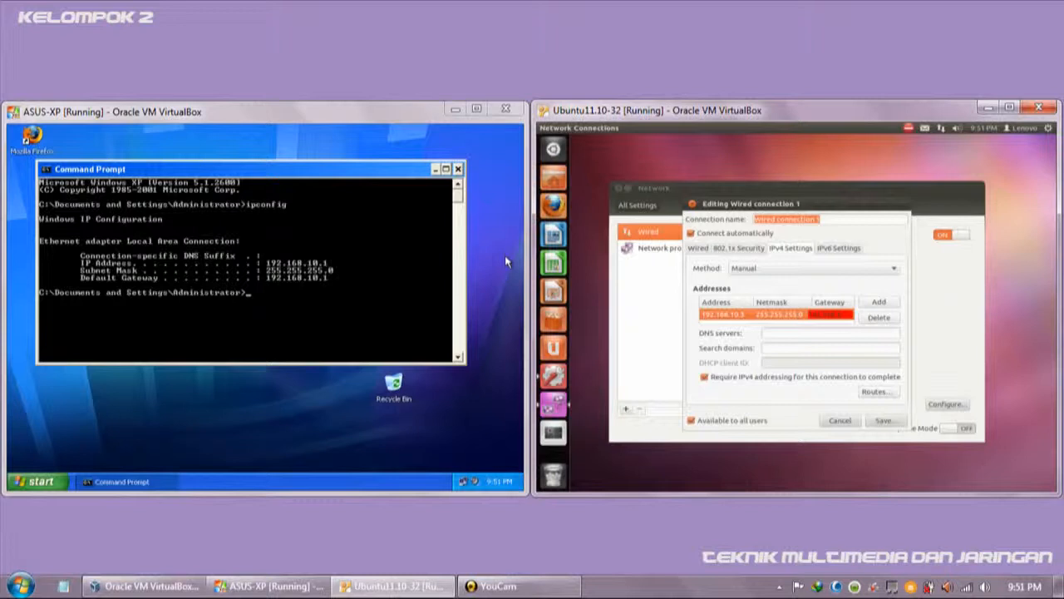
{"action": "type", "text": "192.168.10.1"}
{"action": "left_click", "coordinate": [884, 419]}
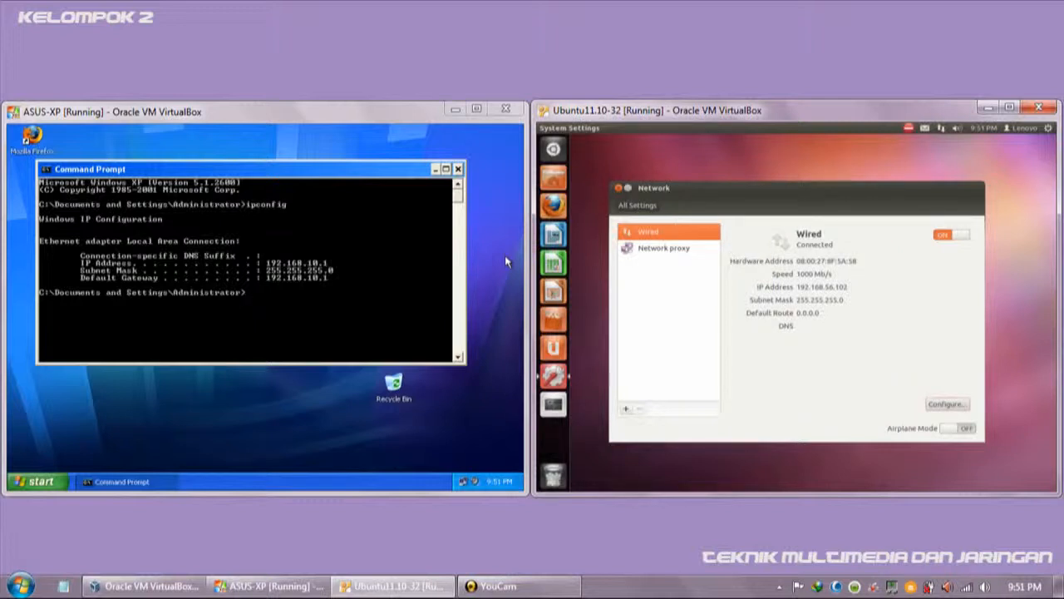
{"action": "left_click", "coordinate": [618, 188]}
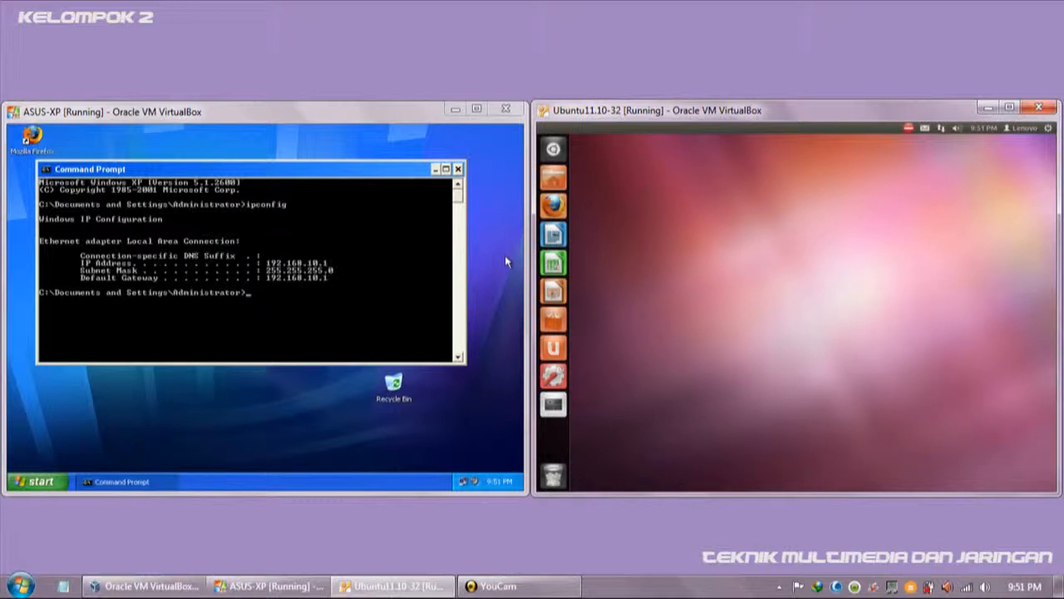
- Search the Ubuntu applications for term and open Terminal
{"action": "key", "text": "super"}
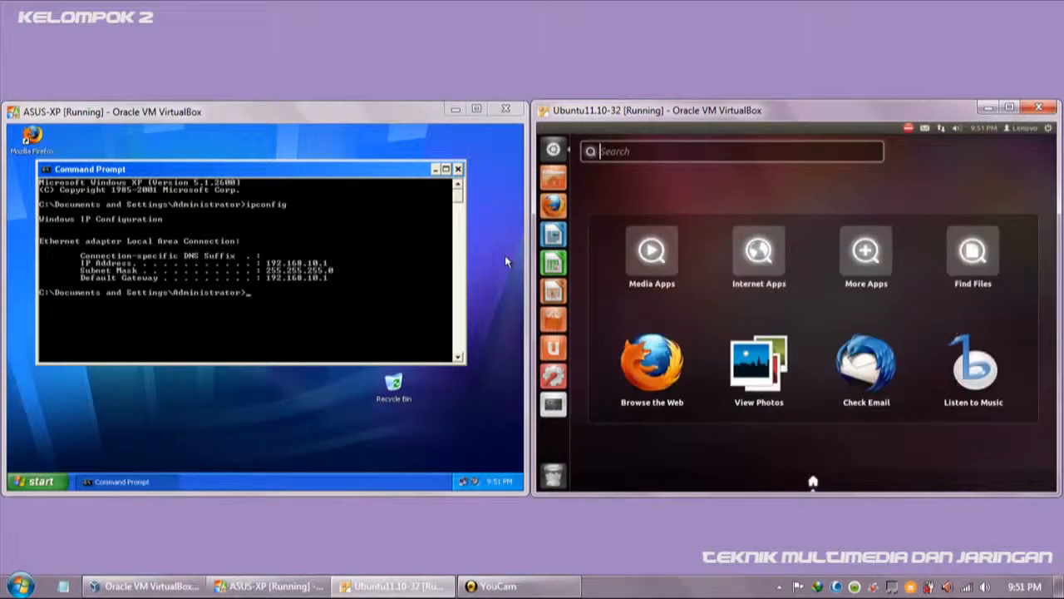
{"action": "type", "text": "ter"}
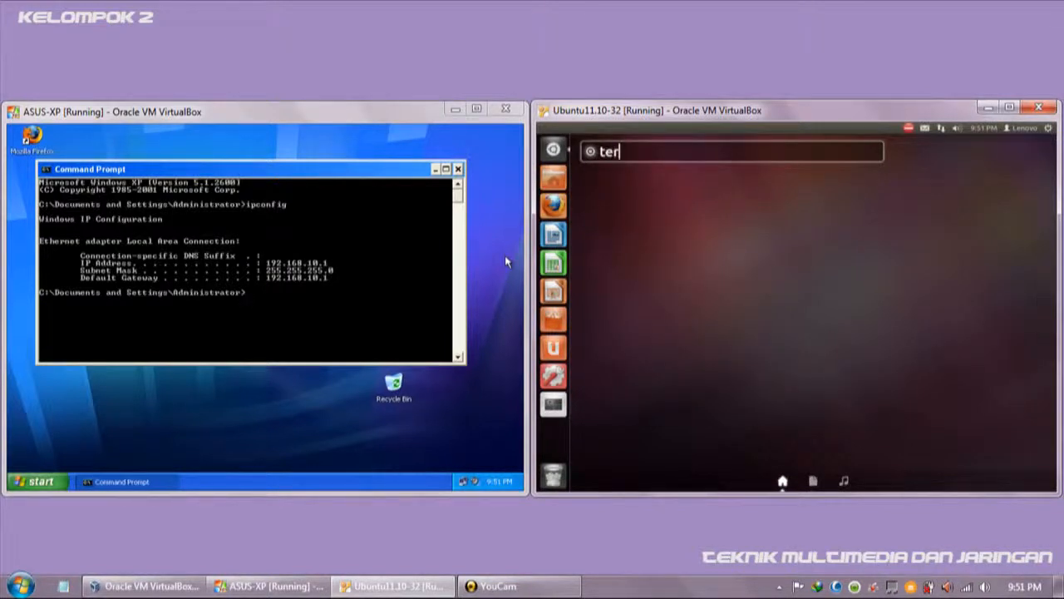
{"action": "type", "text": "m"}
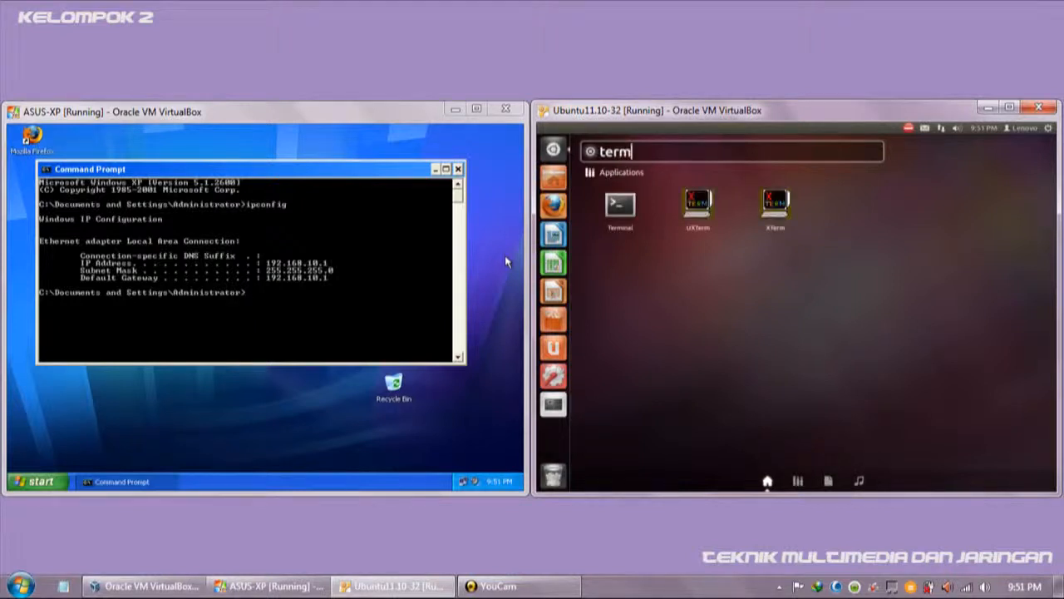
{"action": "key", "text": "Return"}
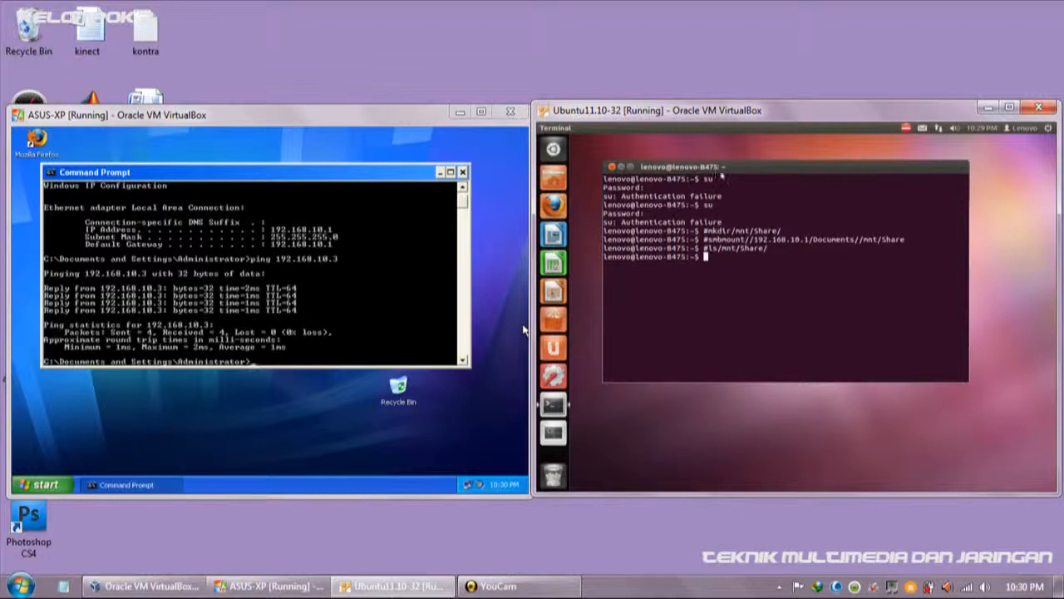
{"action": "double_click", "coordinate": [707, 178]}
{"action": "left_click", "coordinate": [720, 183]}
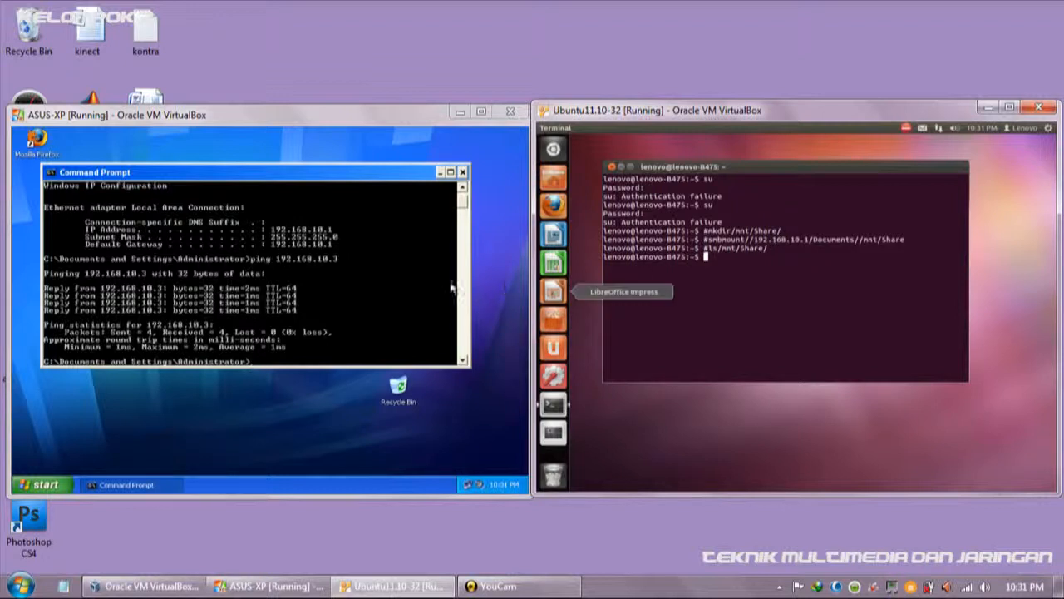
{"action": "left_click", "coordinate": [321, 252]}
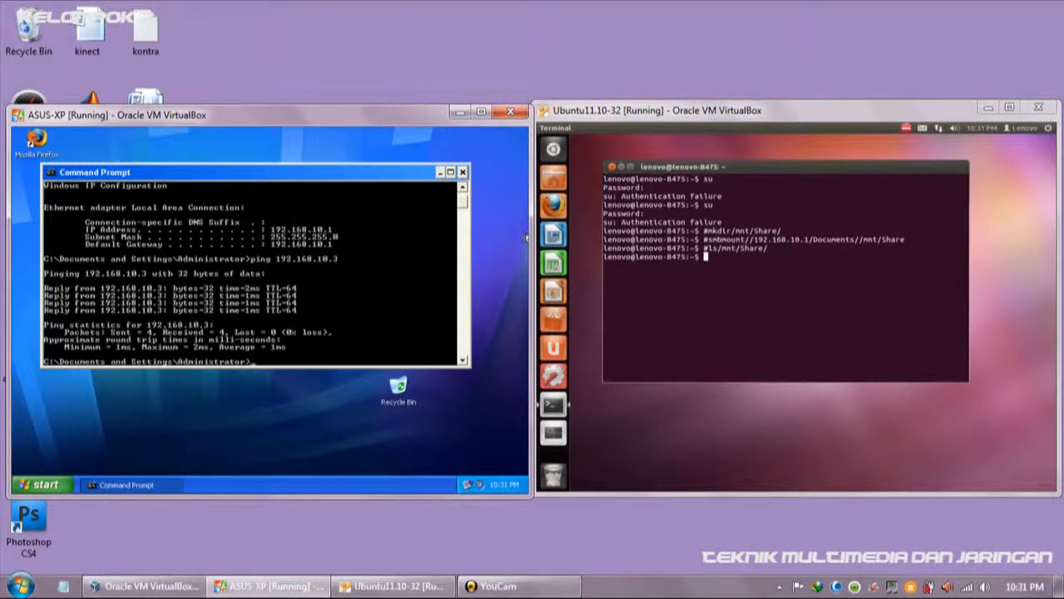
- Open Ubuntu's Home folder and browse the network through Windows Network to the WORKGROUP group
{"action": "left_click", "coordinate": [828, 244]}
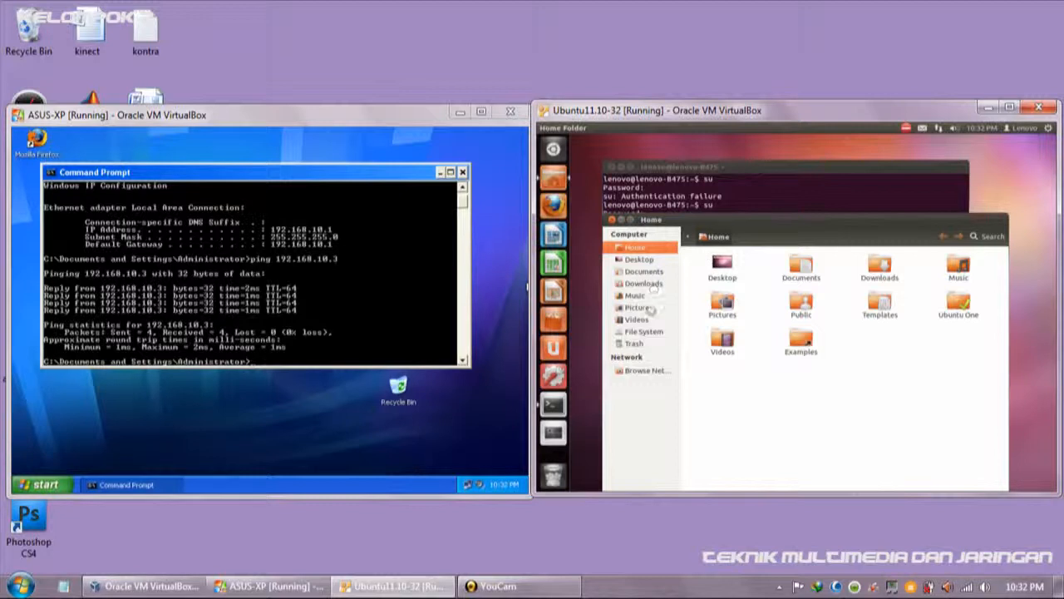
{"action": "left_click", "coordinate": [645, 370]}
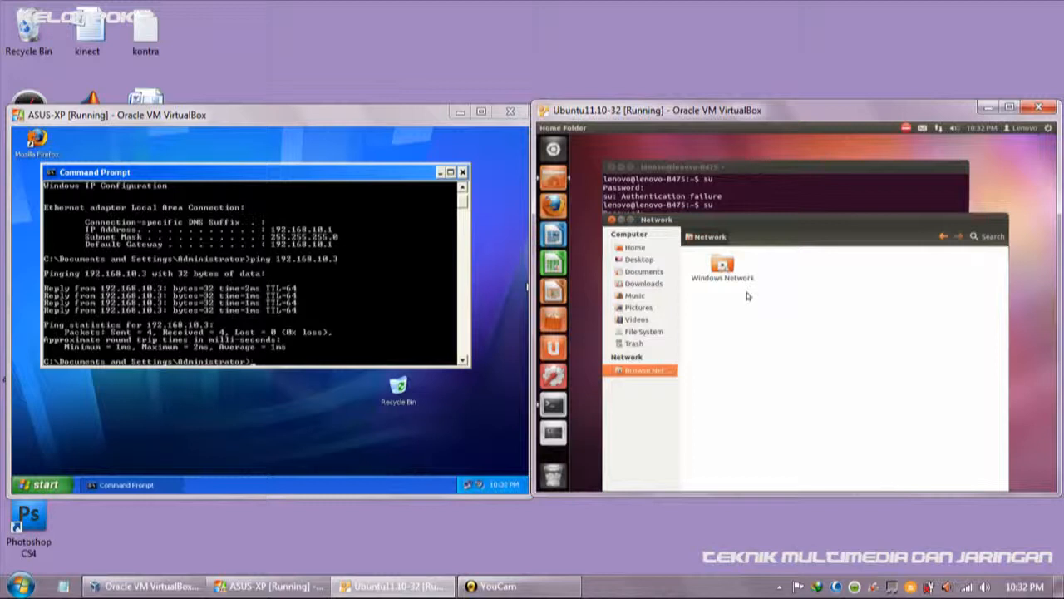
{"action": "left_click", "coordinate": [728, 281]}
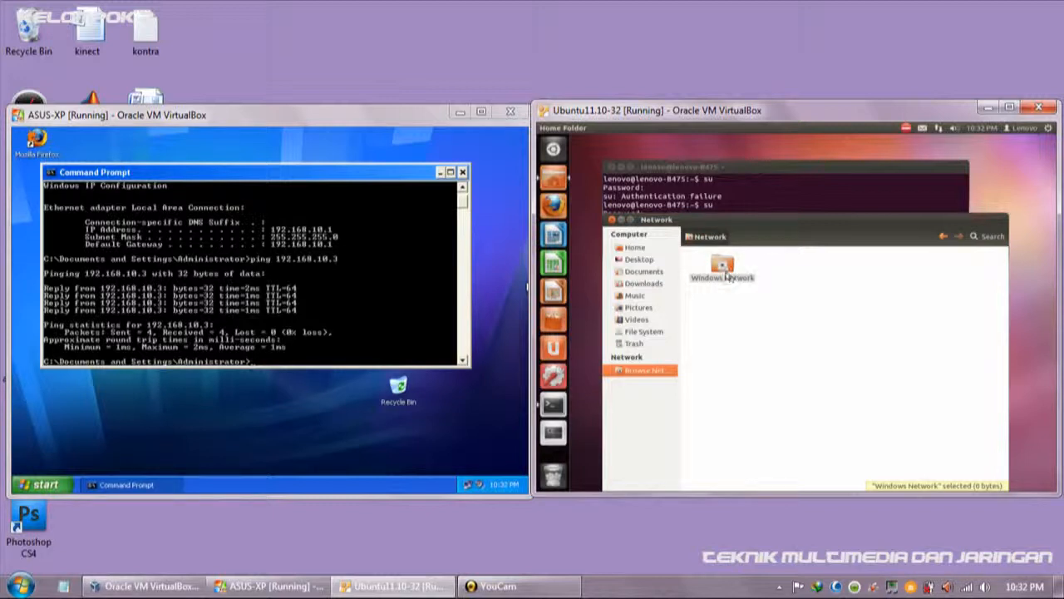
{"action": "double_click", "coordinate": [724, 268]}
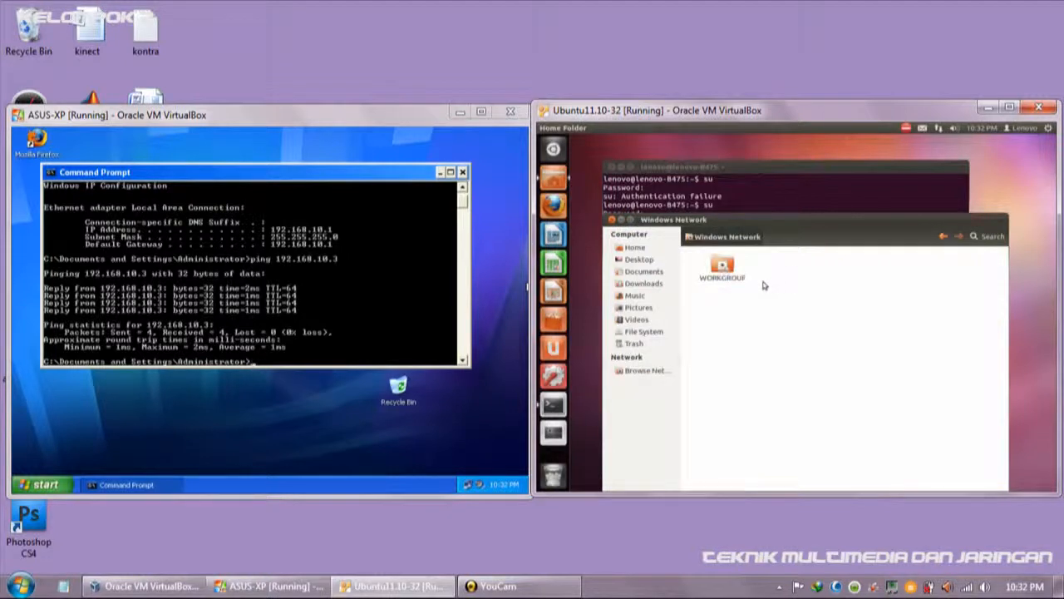
{"action": "left_click", "coordinate": [735, 280]}
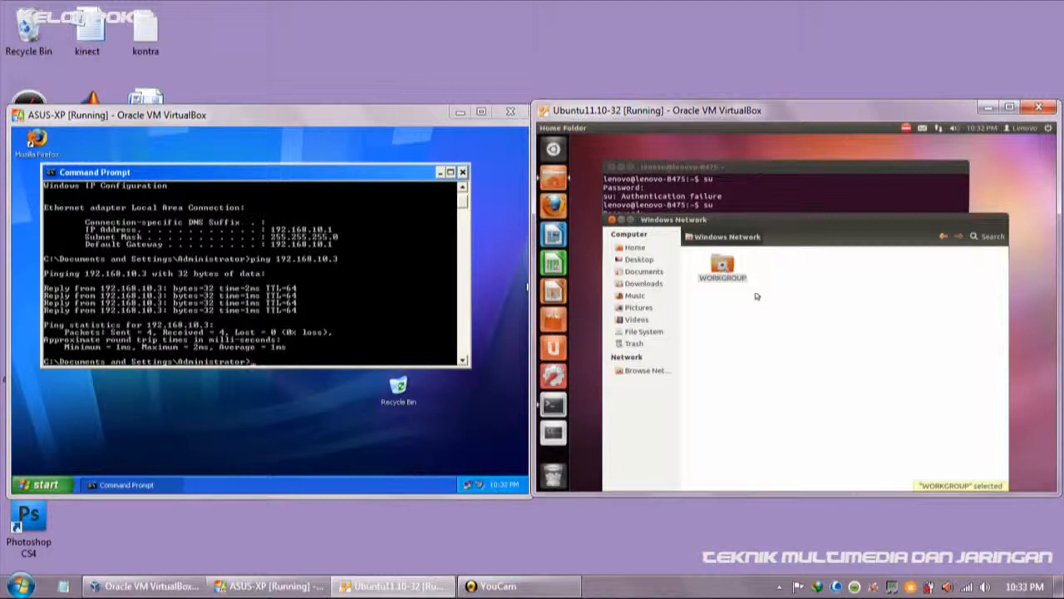
{"action": "double_click", "coordinate": [732, 276]}
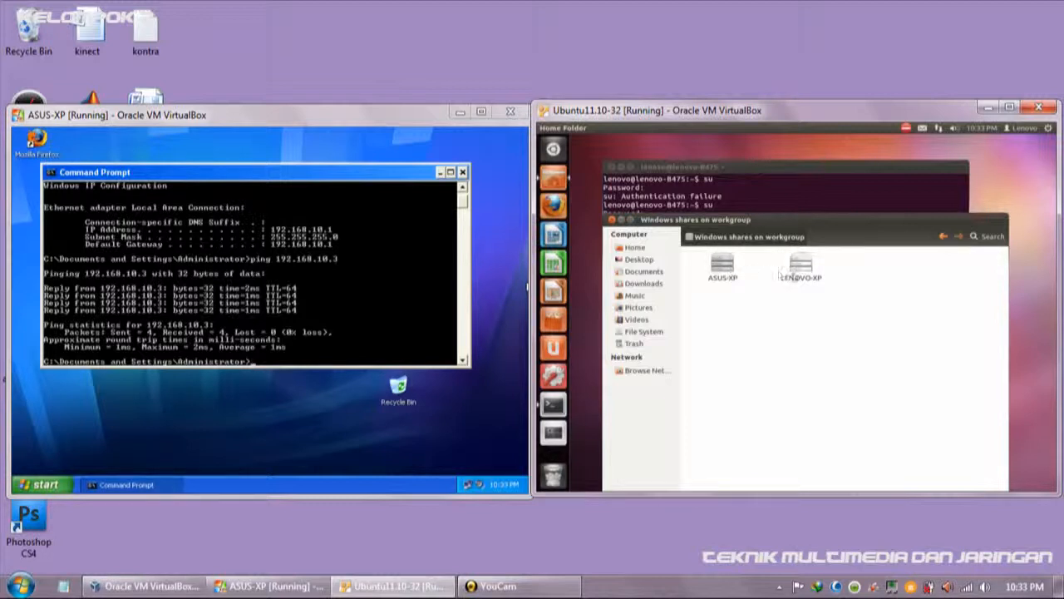
- Open the ASUS-XP computer in the workgroup and enter its Documents share
{"action": "left_click", "coordinate": [720, 268]}
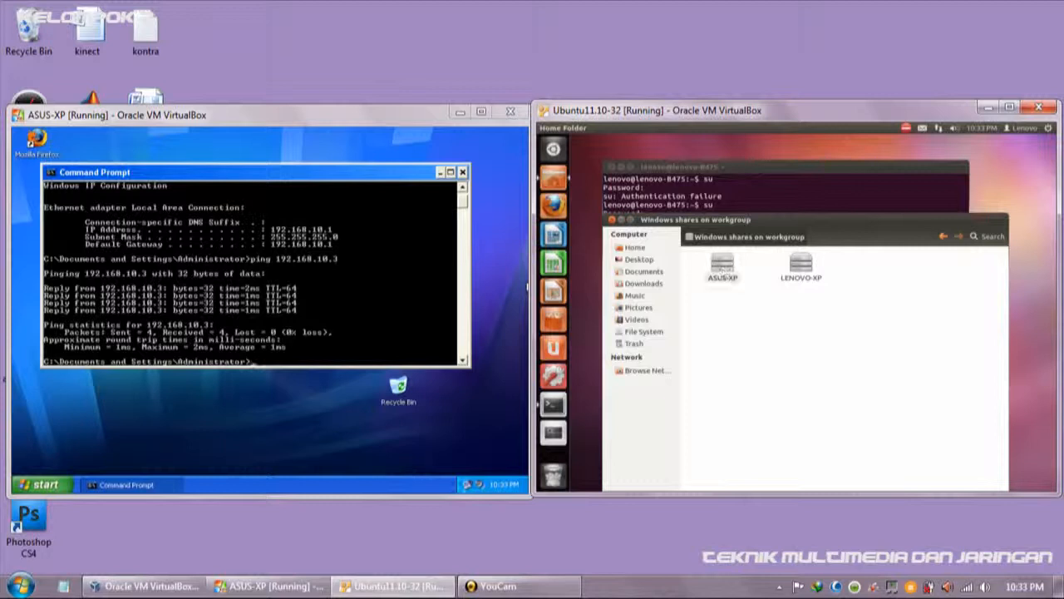
{"action": "double_click", "coordinate": [731, 270]}
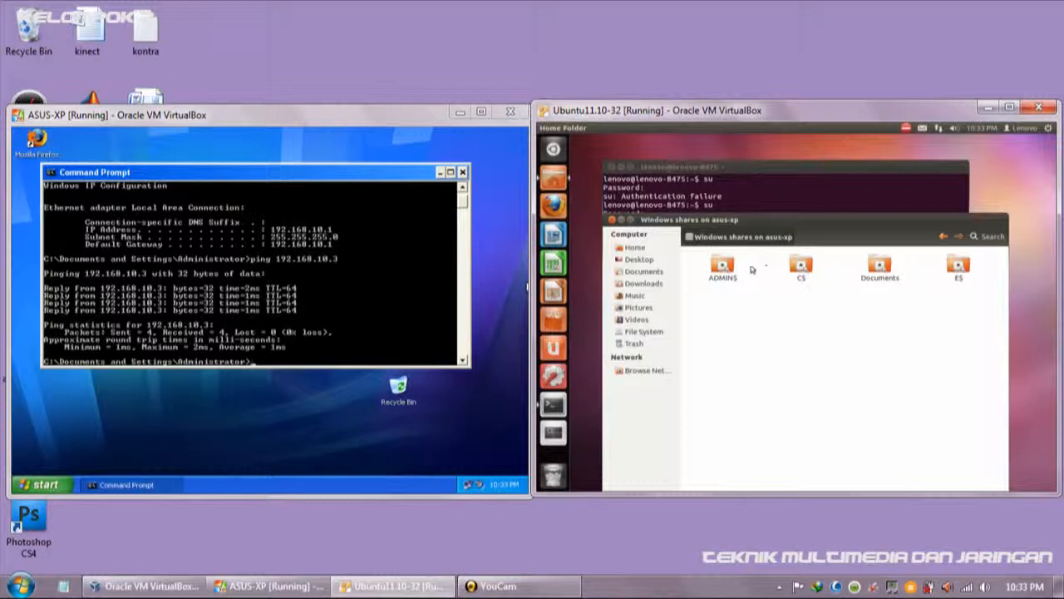
{"action": "double_click", "coordinate": [879, 268]}
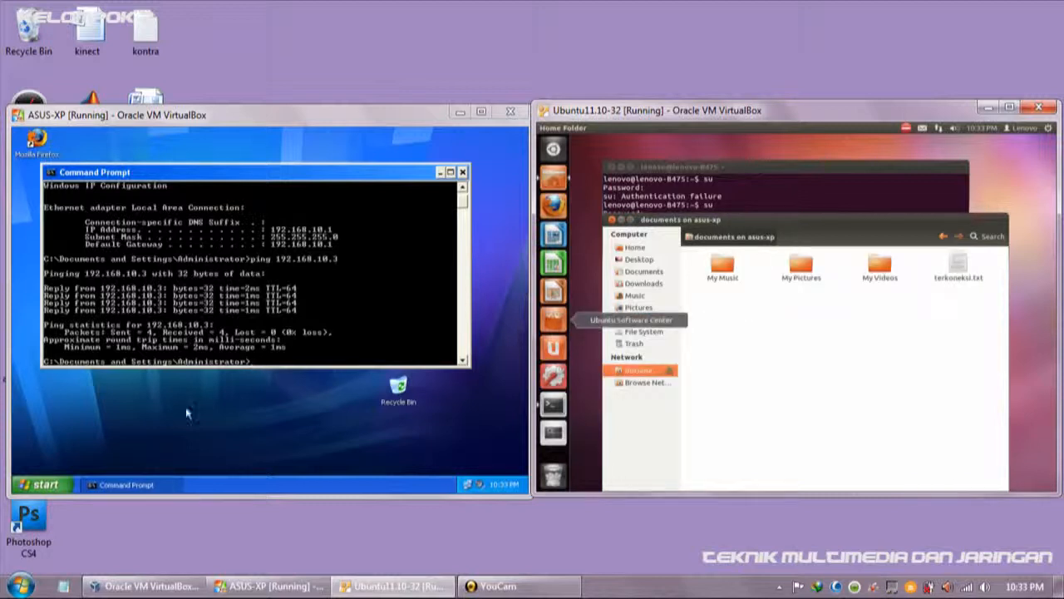
- Open Windows Explorer on the ASUS-XP machine and display its Shared Documents folder
{"action": "left_click", "coordinate": [35, 483]}
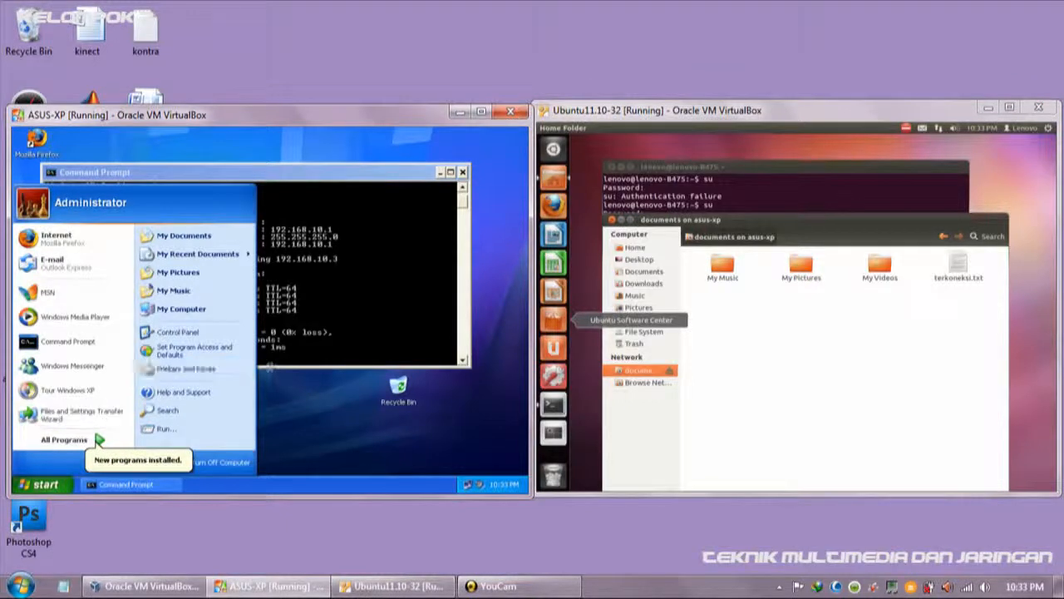
{"action": "left_click", "coordinate": [263, 404]}
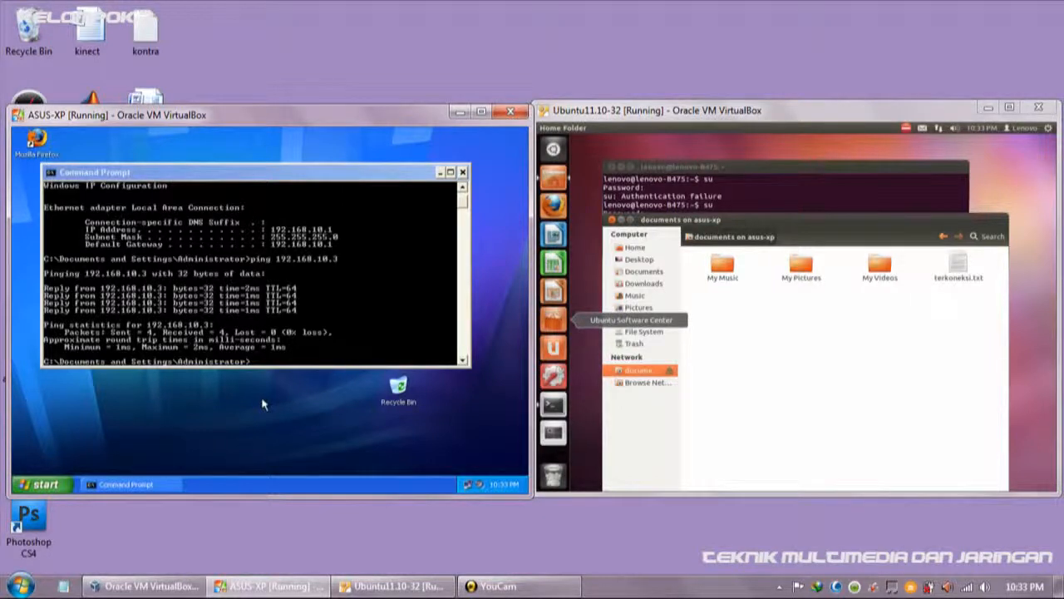
{"action": "key", "text": "super+e"}
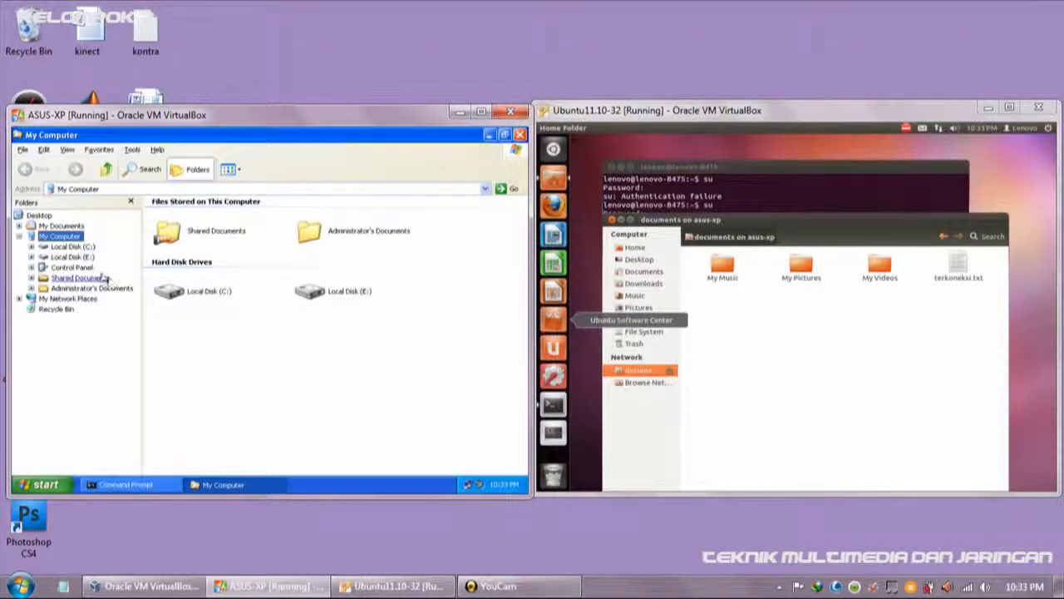
{"action": "left_click", "coordinate": [100, 278]}
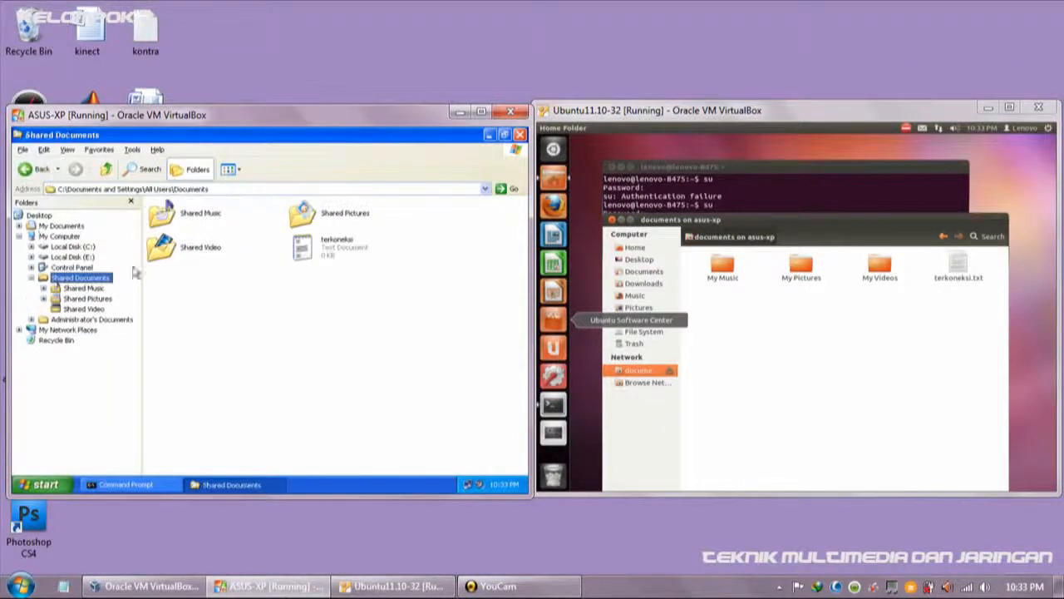
- Create an empty document named linux ubuntu in the ASUS-XP Documents share from Ubuntu
{"action": "right_click", "coordinate": [798, 333]}
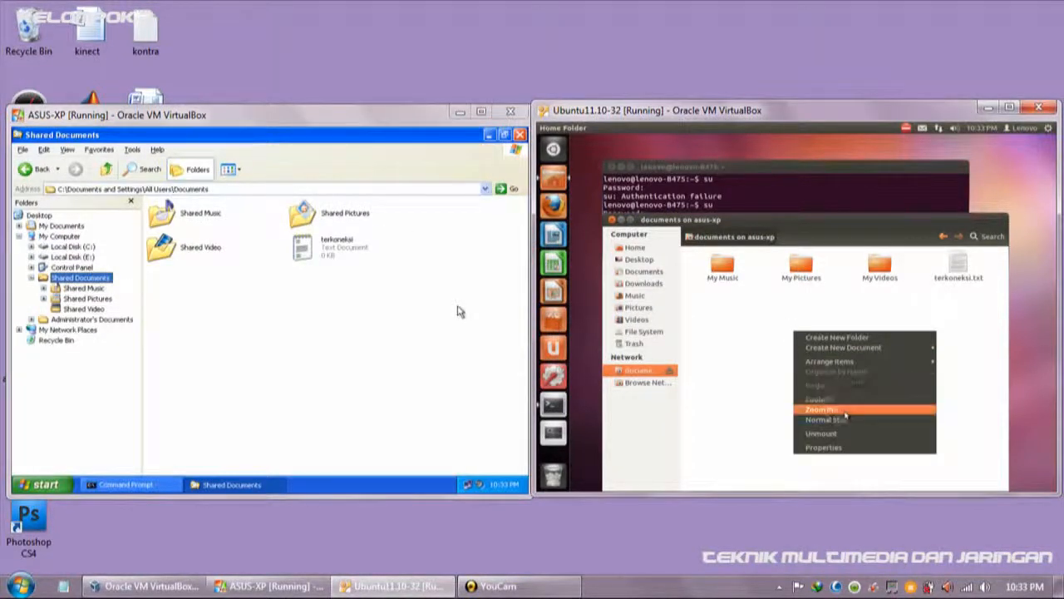
{"action": "mouse_move", "coordinate": [848, 363]}
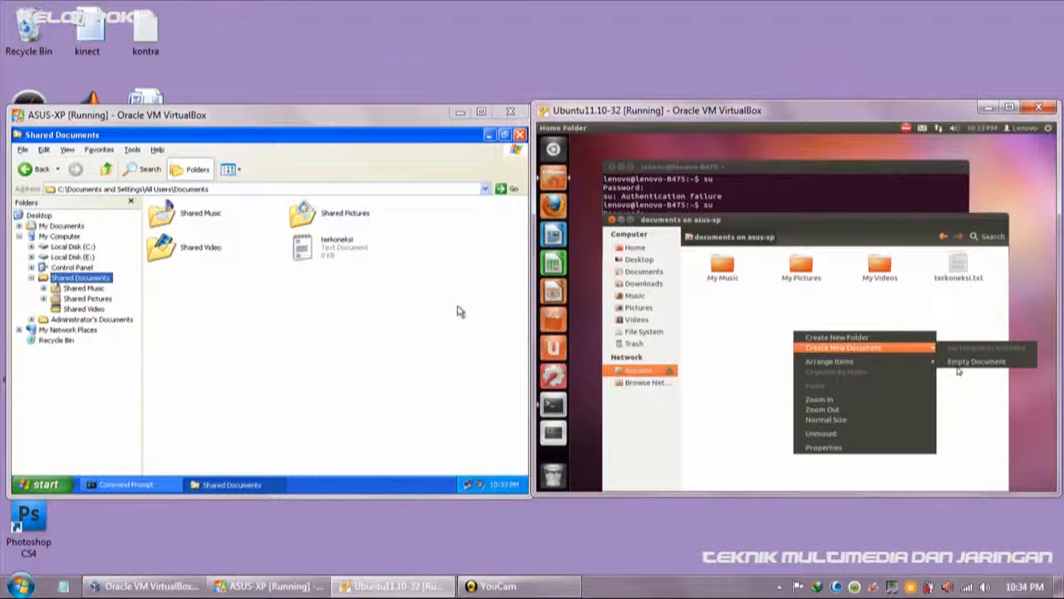
{"action": "left_click", "coordinate": [977, 361]}
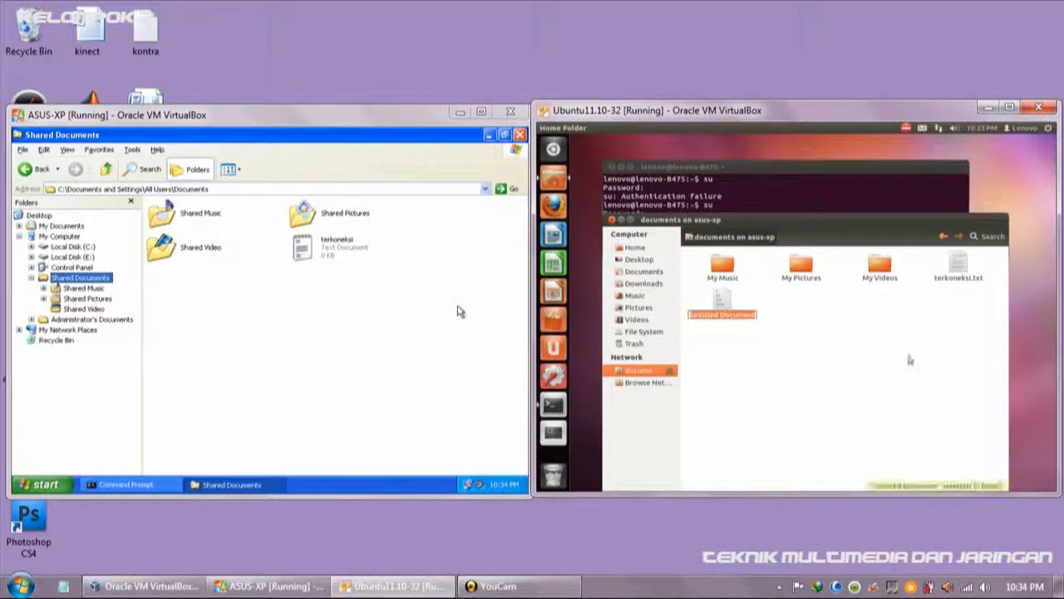
{"action": "key", "text": "BackSpace"}
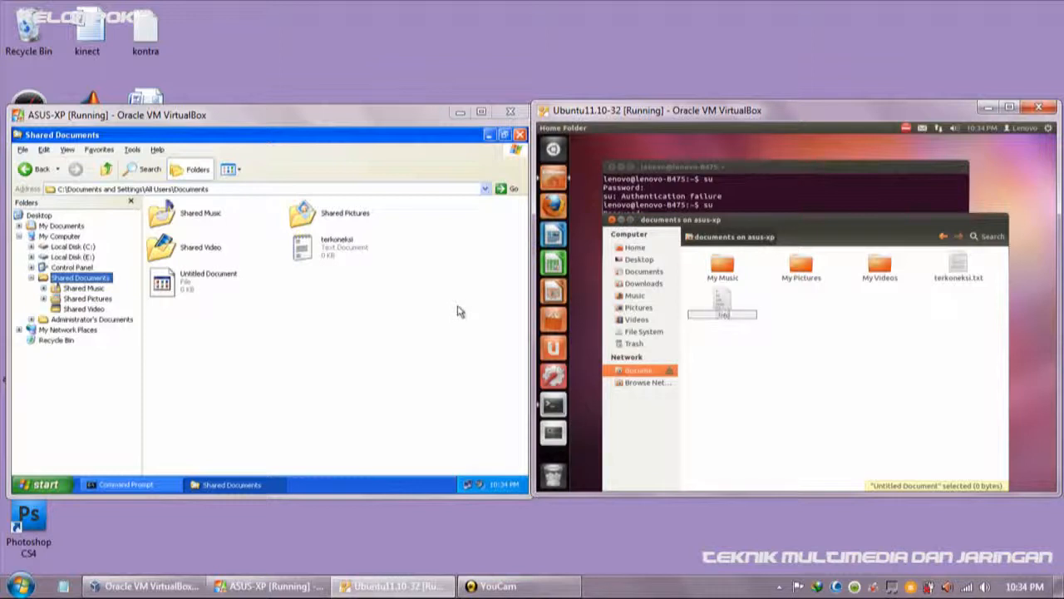
{"action": "type", "text": "linux ubuntu"}
{"action": "key", "text": "Return"}
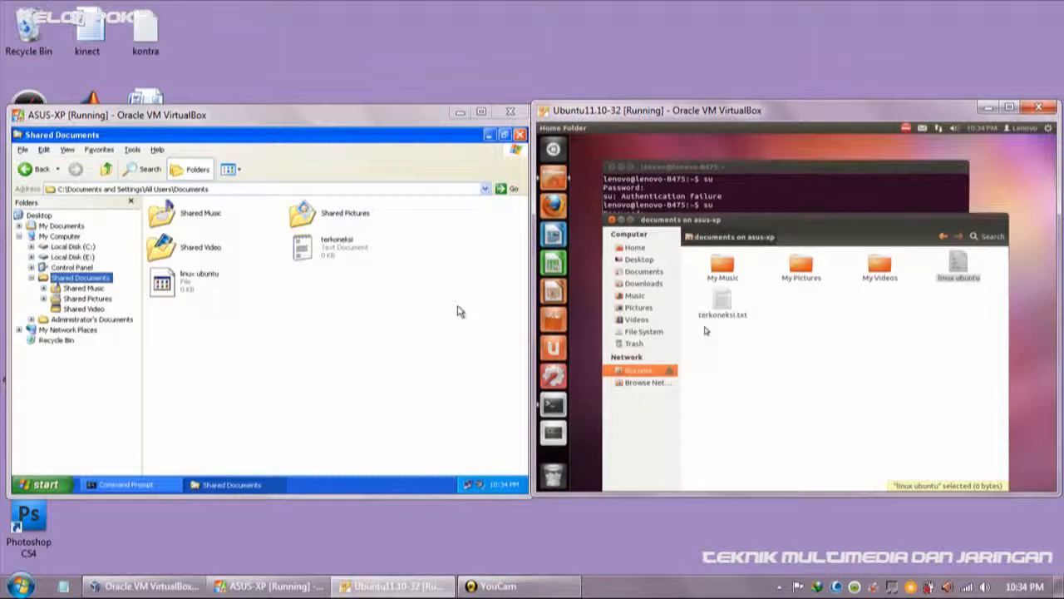
- Clear the file selections in both machines' folder windows and switch to the Oracle VM VirtualBox Manager
{"action": "left_click", "coordinate": [359, 333]}
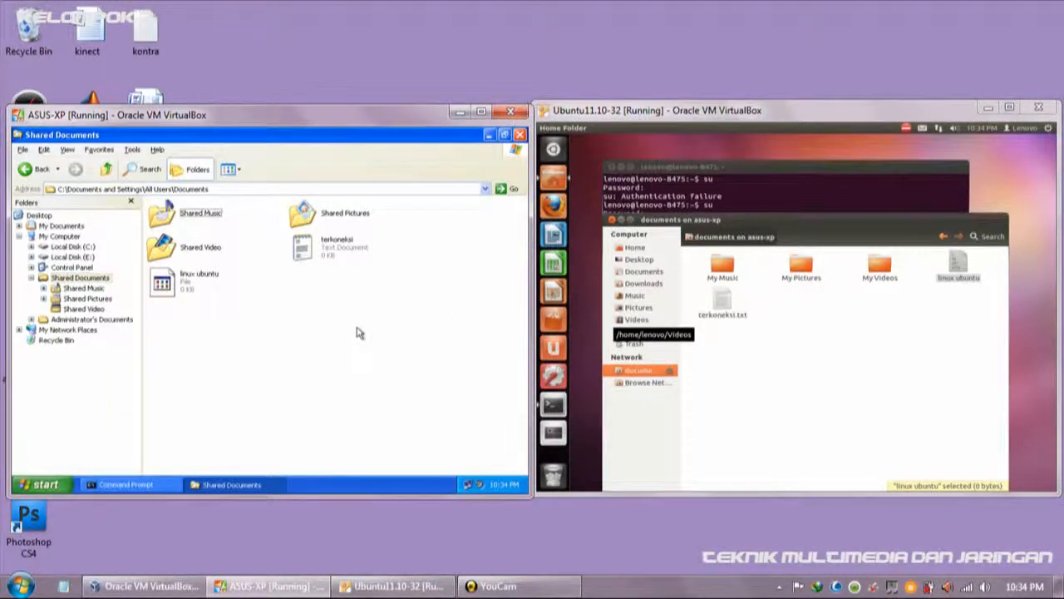
{"action": "left_click", "coordinate": [778, 348]}
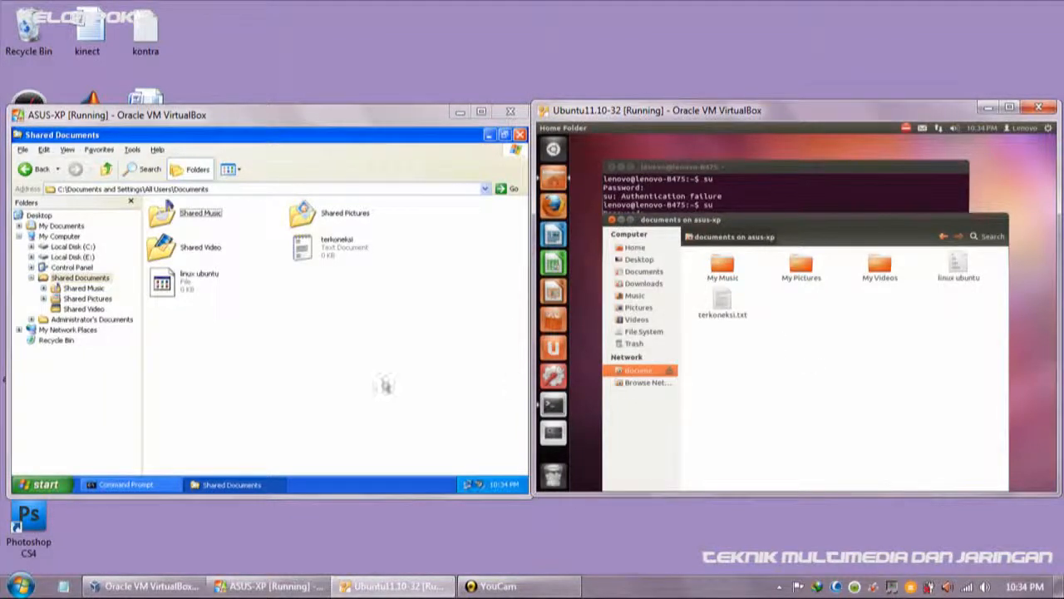
{"action": "left_click", "coordinate": [325, 376]}
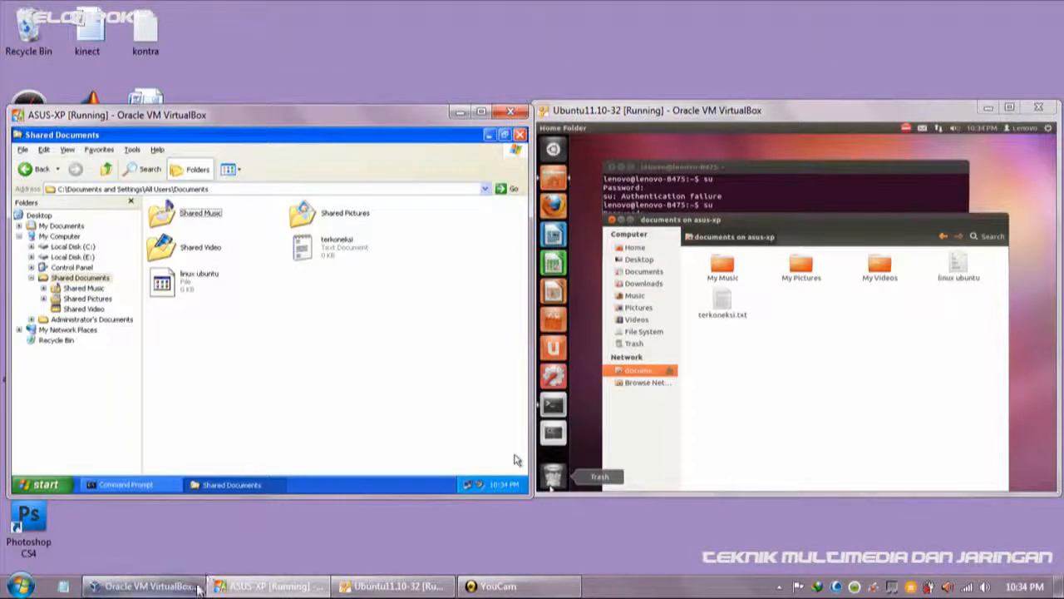
{"action": "mouse_move", "coordinate": [178, 592]}
{"action": "left_click", "coordinate": [274, 524]}
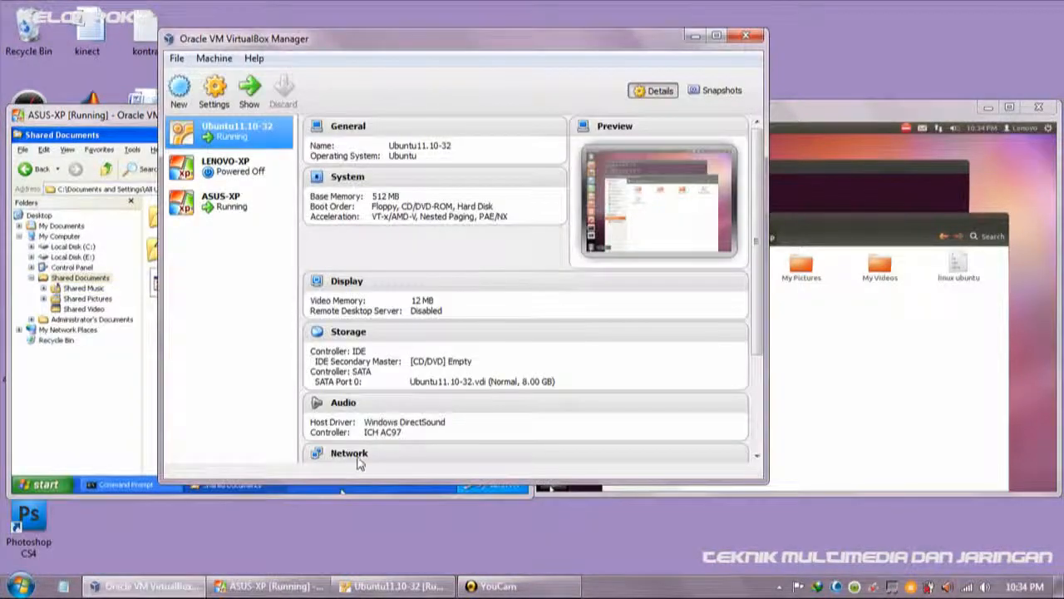